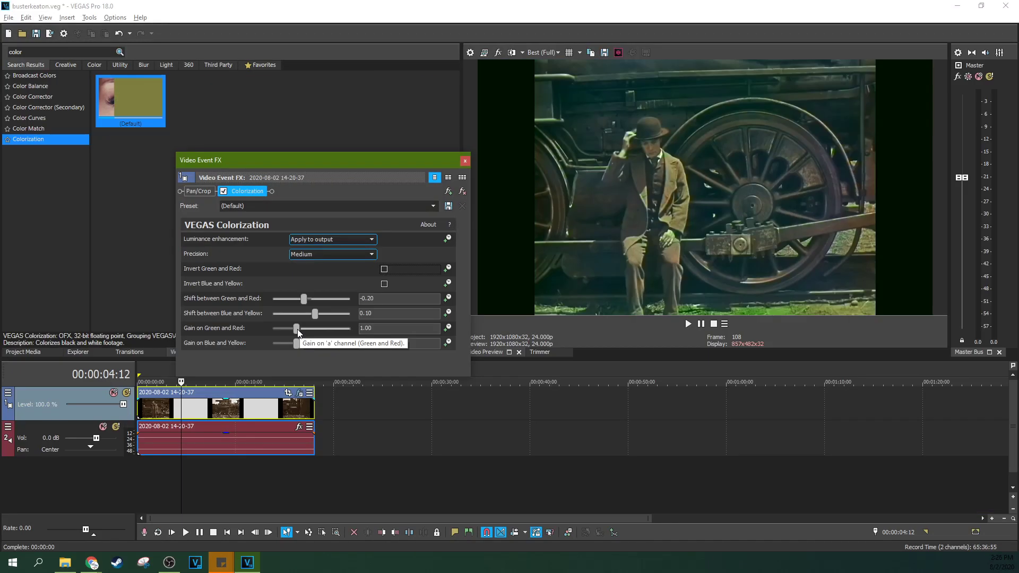
# Lower the green and red gain slightly.
pyautogui.moveTo(296, 325); pyautogui.dragTo(286, 331)
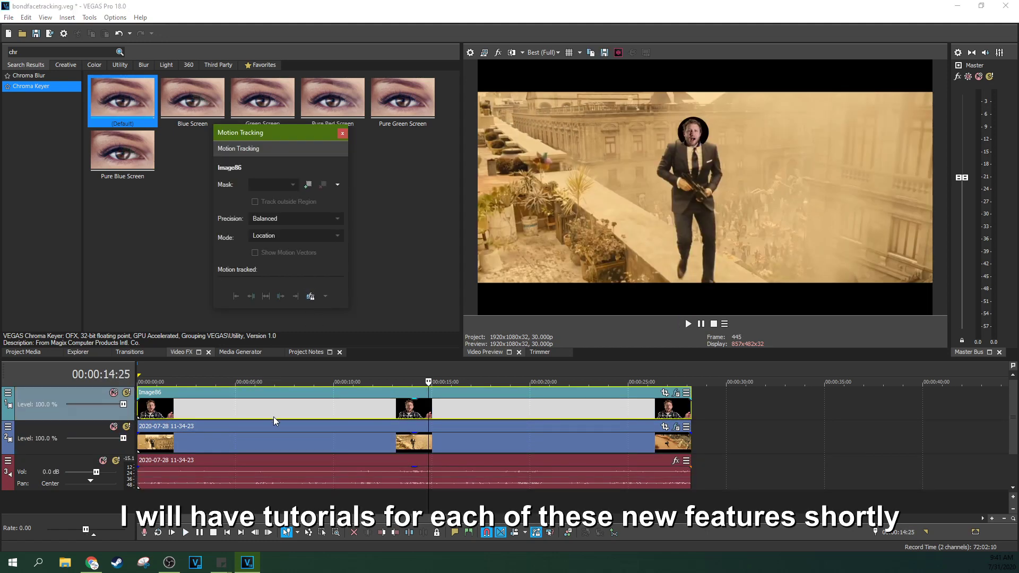
# Apply the street clip's tracked motion to the Image86 overlay and return playback to about 4:23.
pyautogui.click(271, 441)
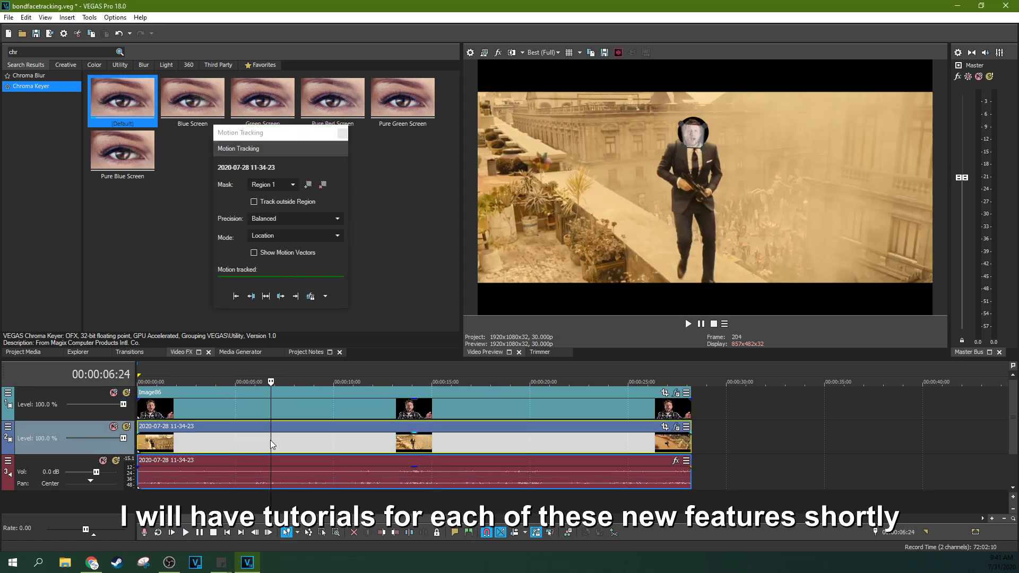
pyautogui.click(313, 300)
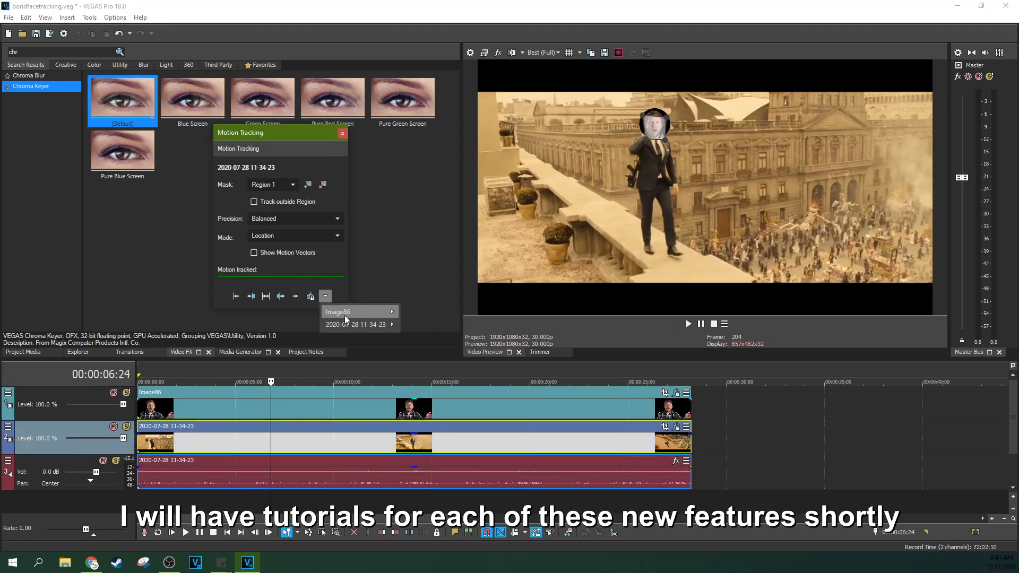
pyautogui.moveTo(345, 319)
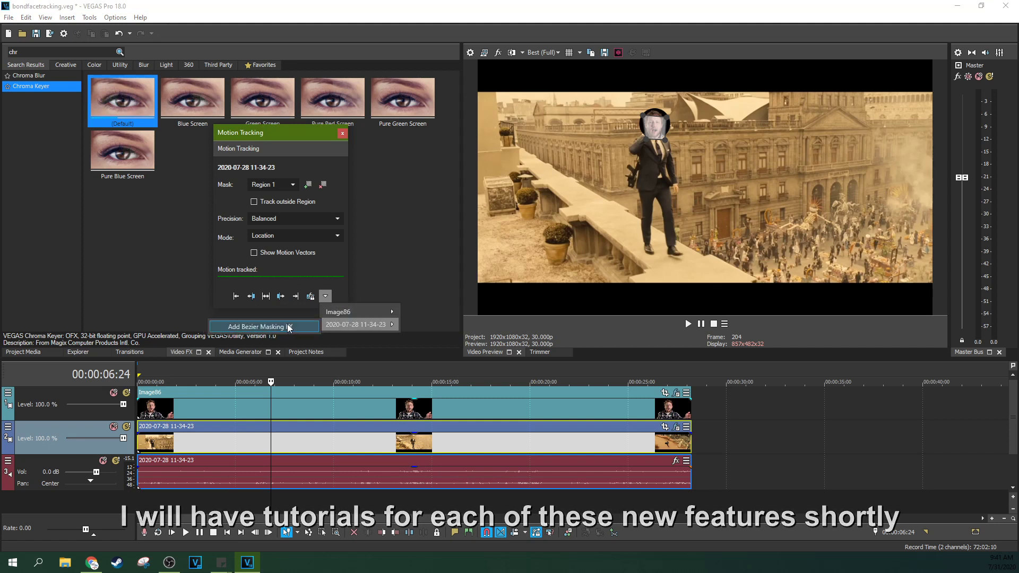
pyautogui.click(272, 326)
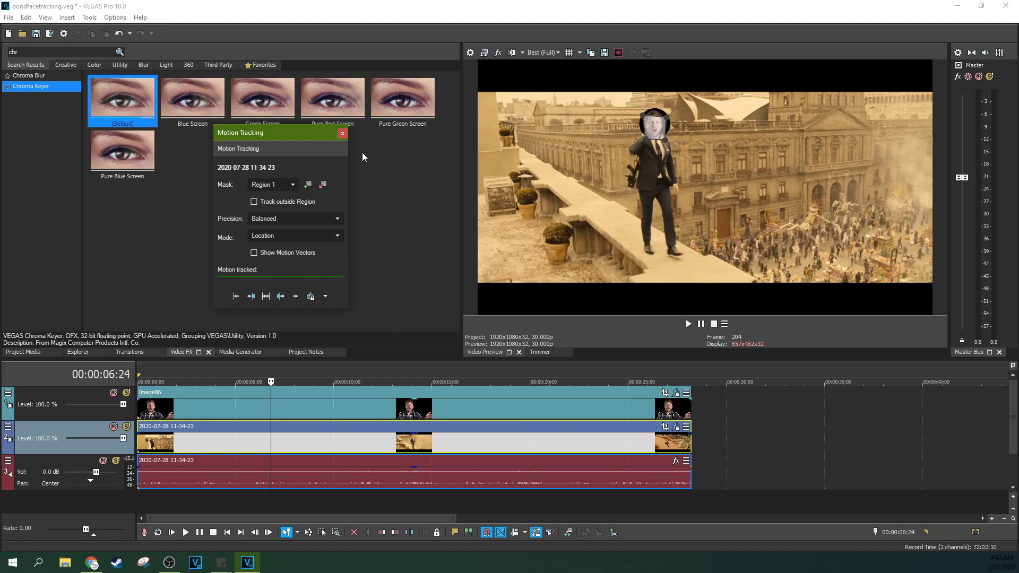
pyautogui.click(344, 135)
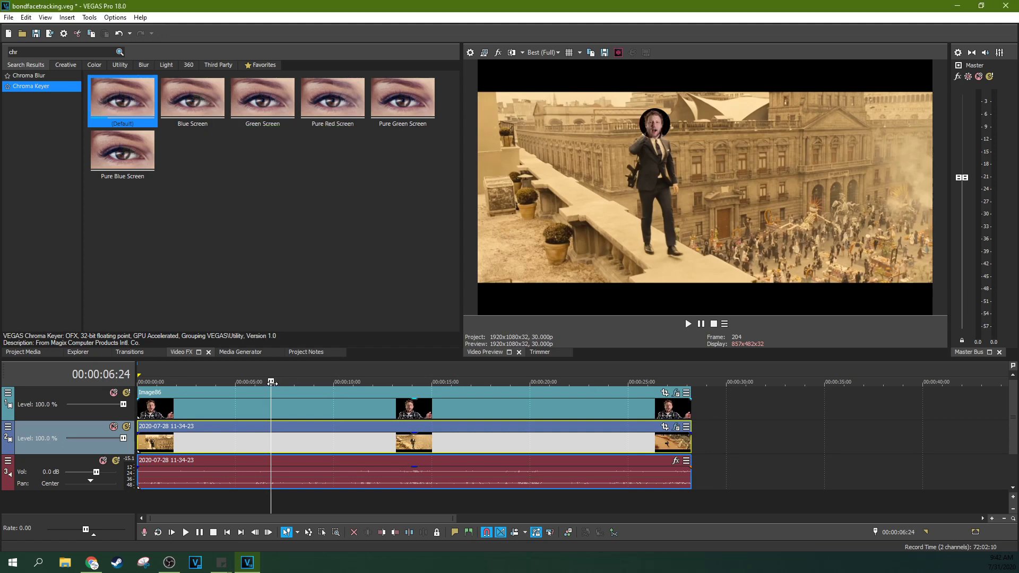
pyautogui.moveTo(271, 382); pyautogui.dragTo(229, 381)
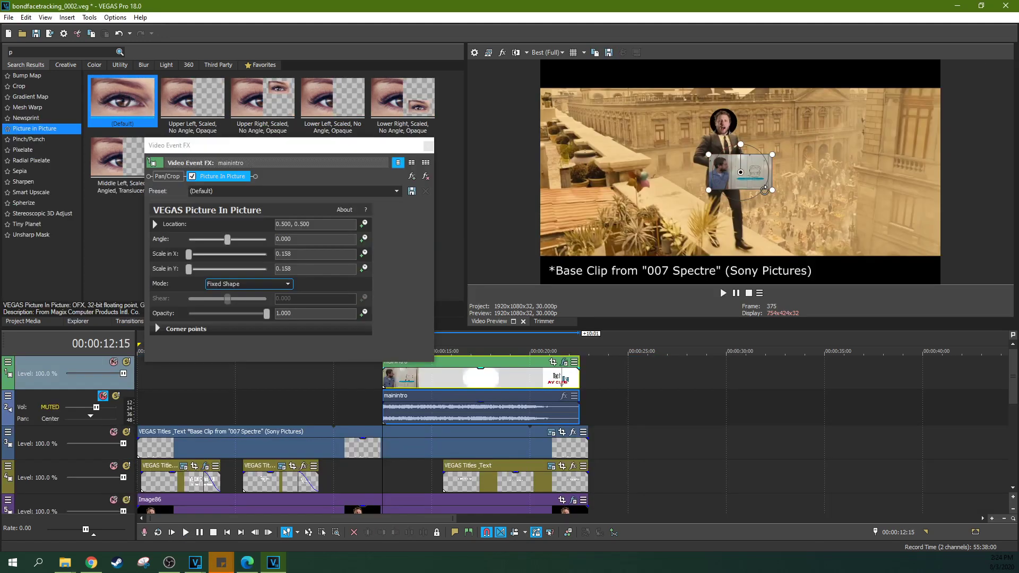
# Tilt the mainintro picture-in-picture box slightly, nudge its position, and select the Image86 event.
pyautogui.moveTo(764, 190); pyautogui.dragTo(740, 163)
pyautogui.click(428, 147)
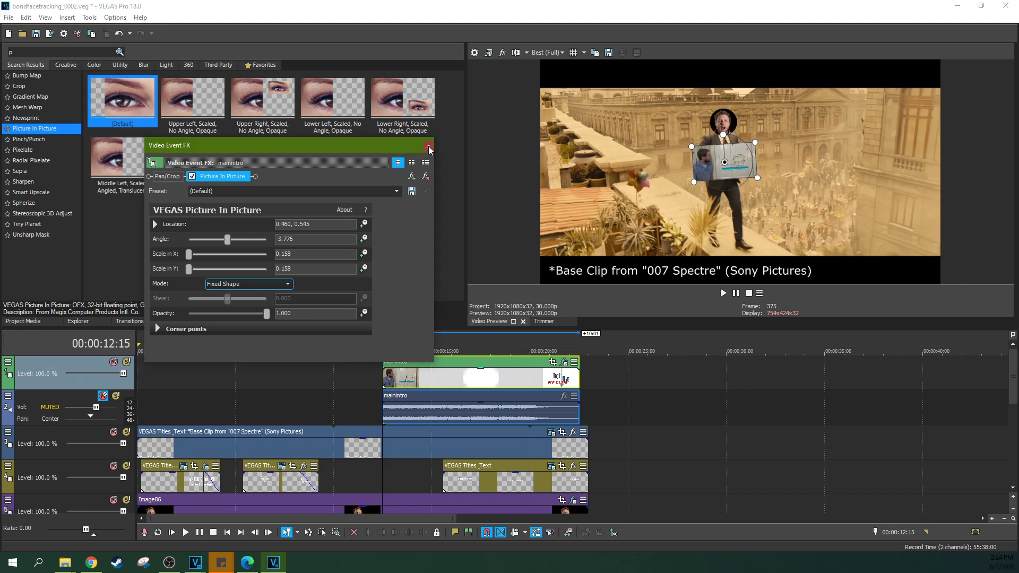
pyautogui.click(429, 147)
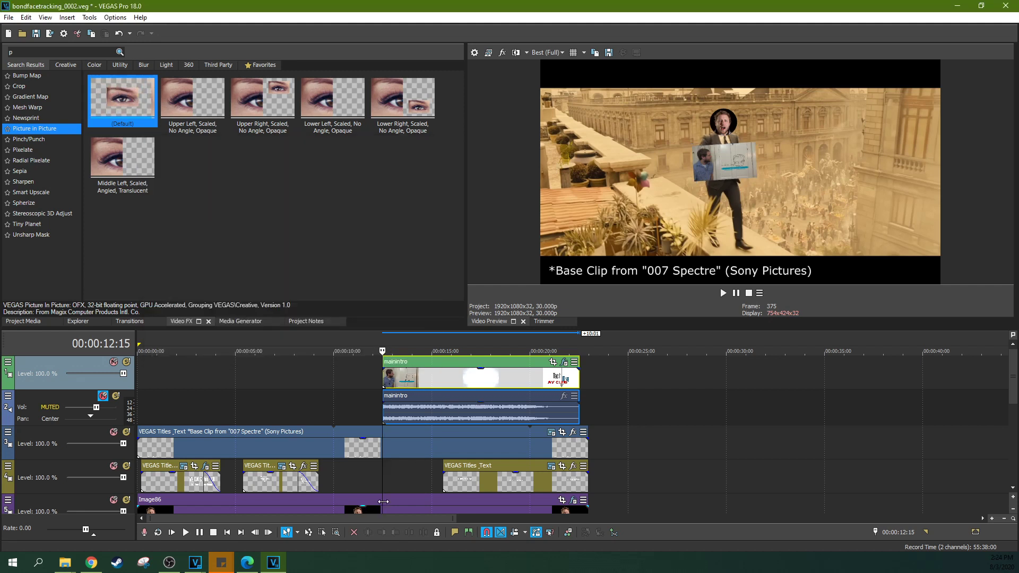
pyautogui.click(383, 501)
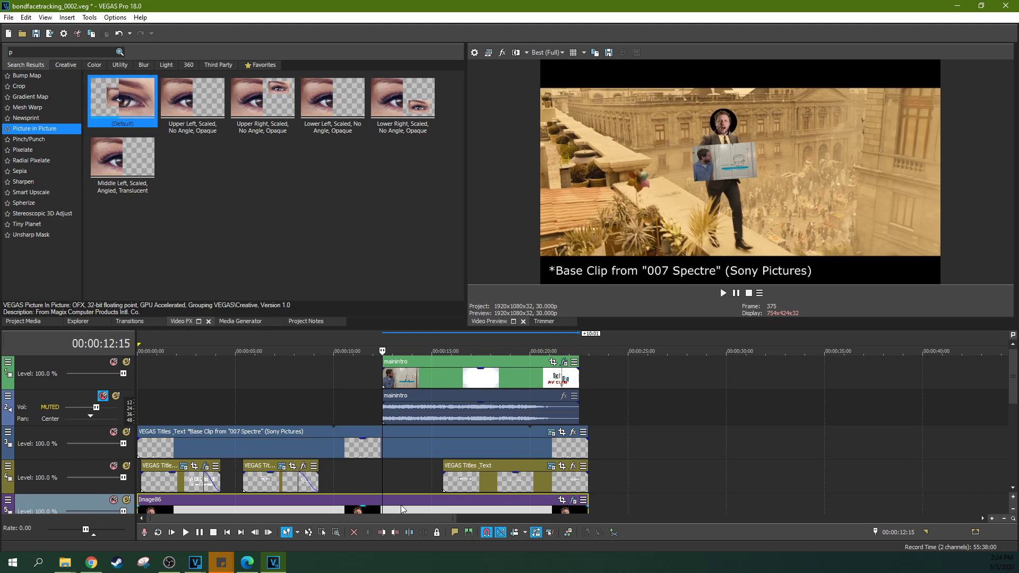
# Send Image86's tracked motion to mainintro's VEGAS Picture In Picture and play back the result.
pyautogui.rightClick(383, 506)
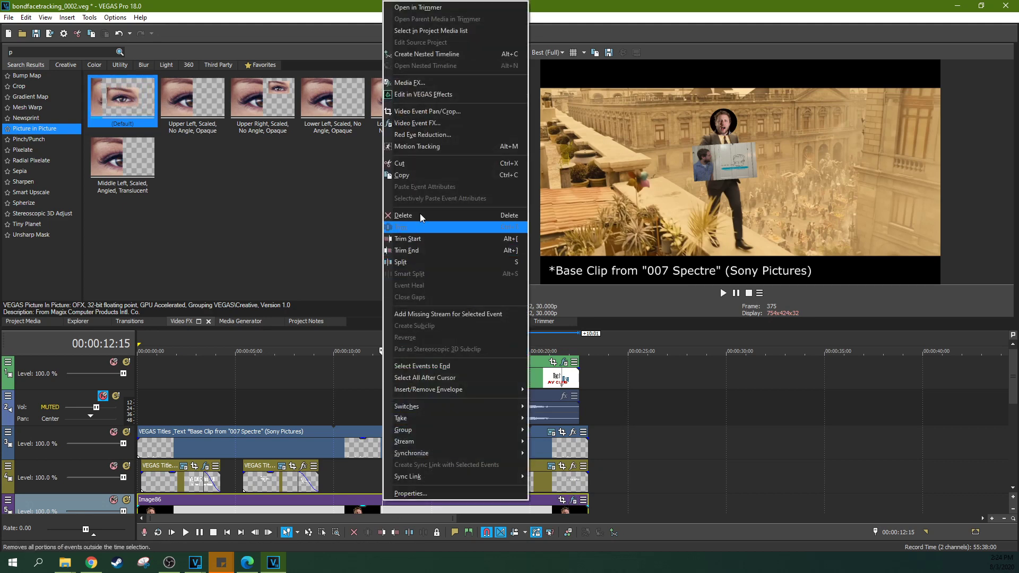
pyautogui.click(422, 147)
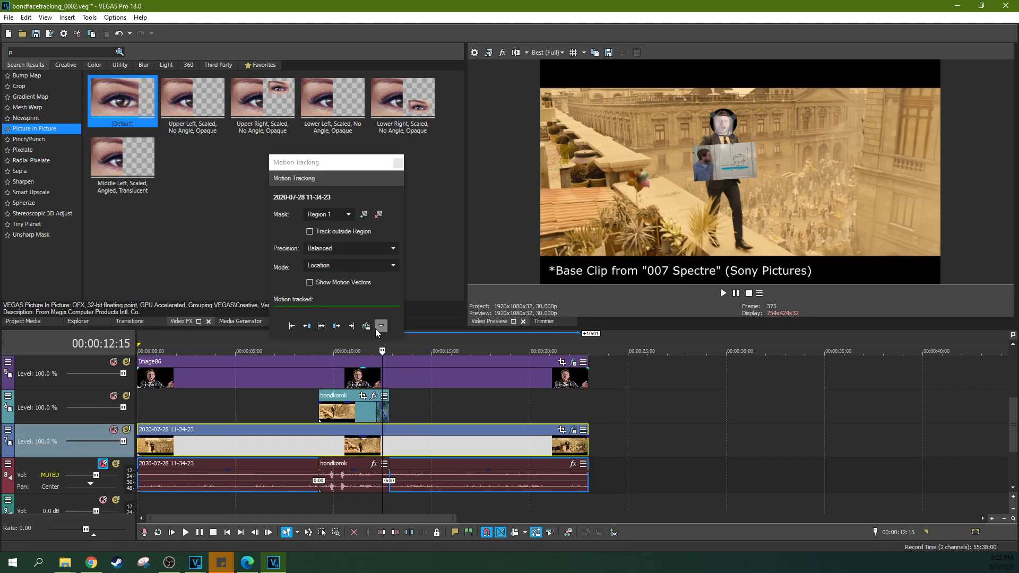
pyautogui.click(381, 326)
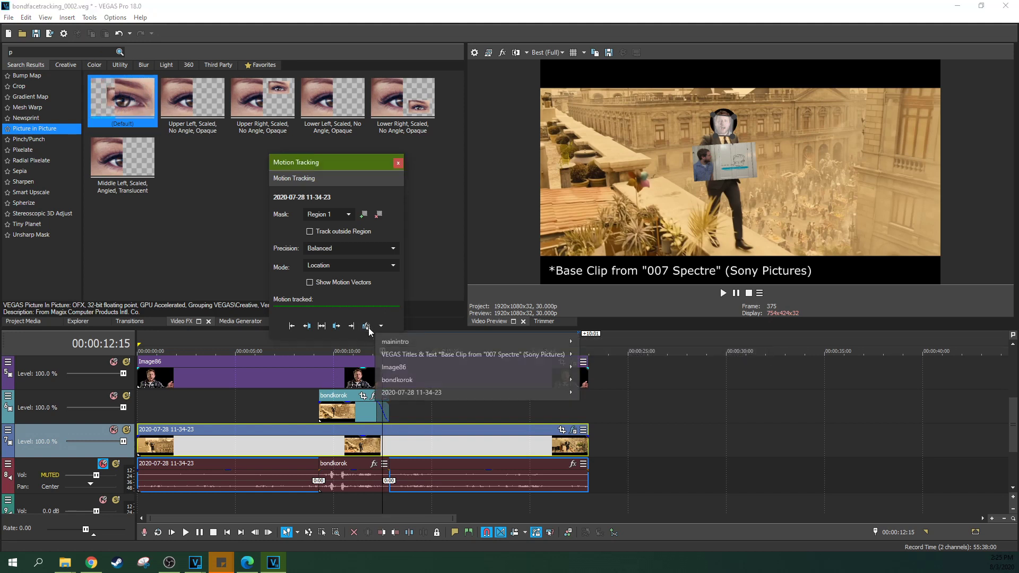
pyautogui.moveTo(403, 342)
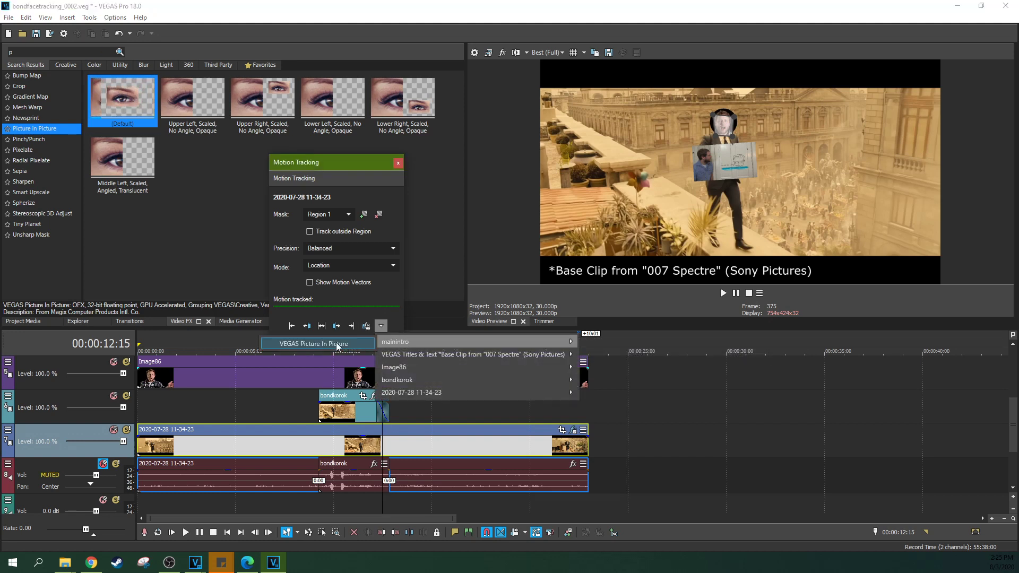
pyautogui.click(314, 343)
pyautogui.click(398, 163)
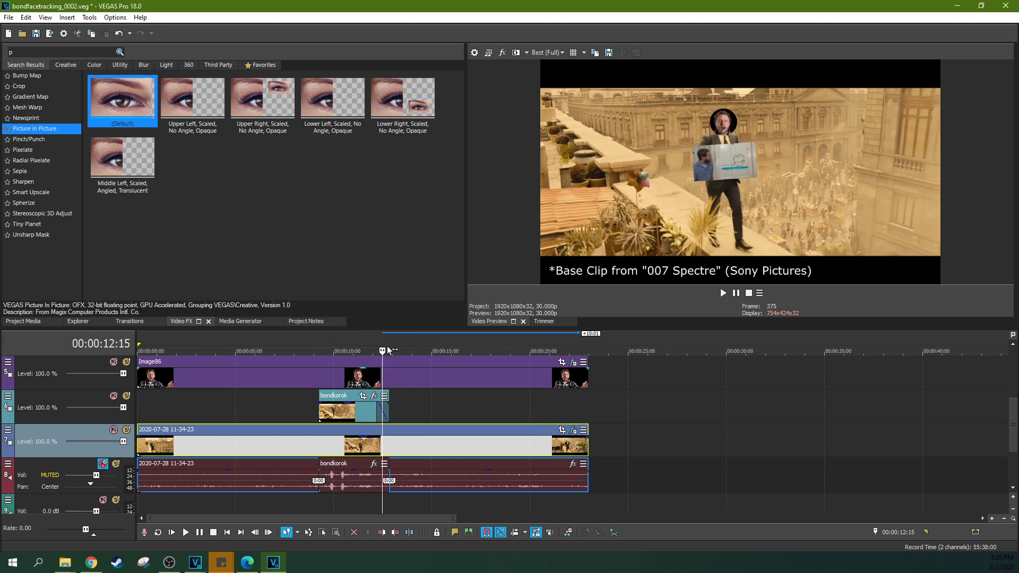
pyautogui.click(723, 293)
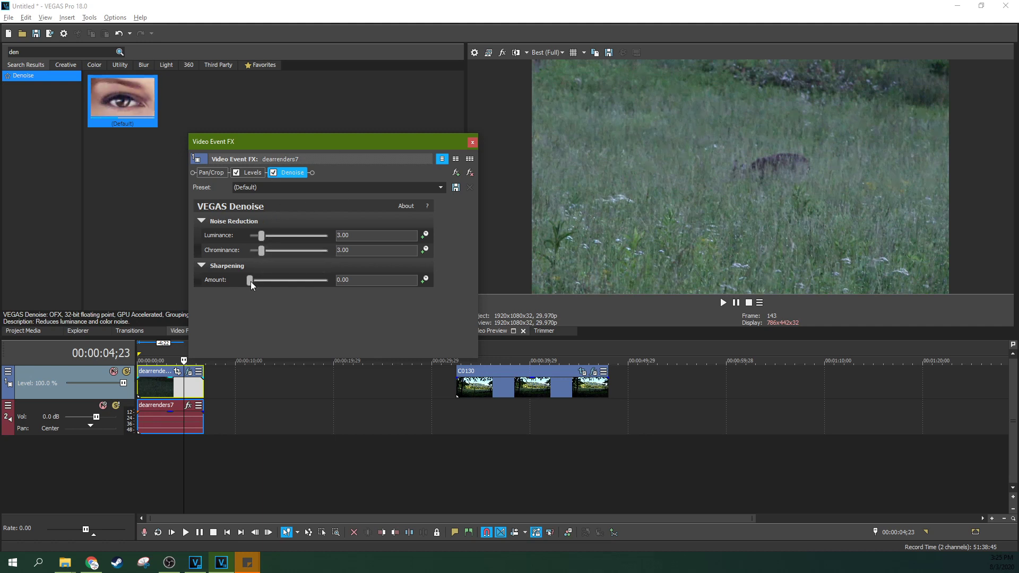
# Add slight Denoise sharpening to the deer clip and lower Luminance noise reduction to 2.18.
pyautogui.moveTo(251, 281); pyautogui.dragTo(261, 281)
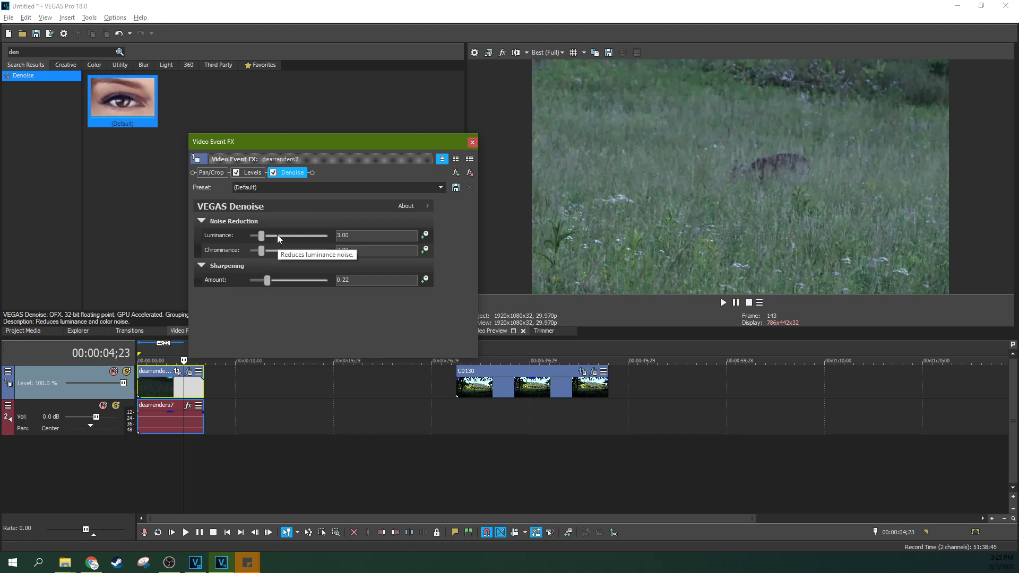
pyautogui.moveTo(262, 237); pyautogui.dragTo(256, 252)
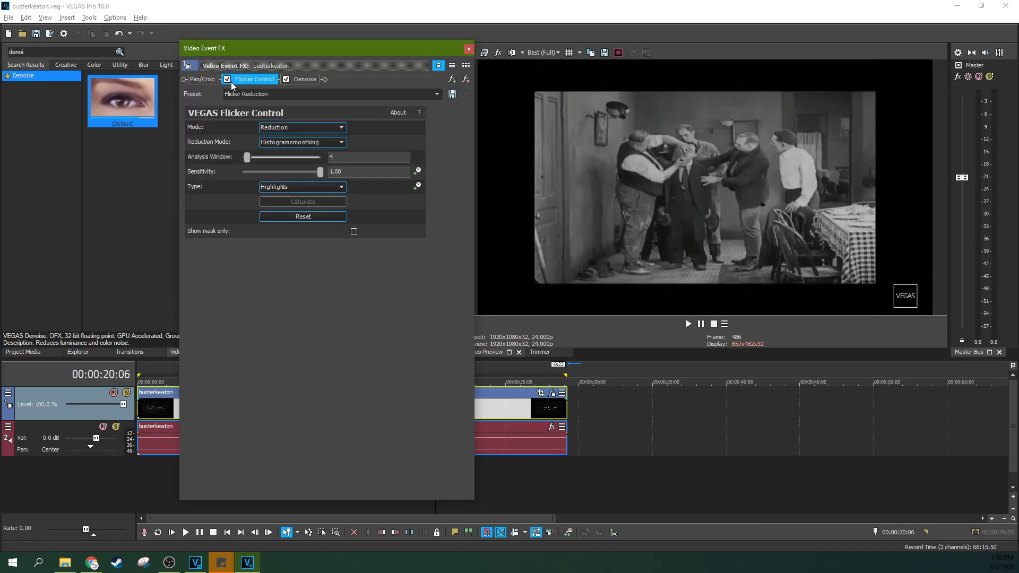
# Turn off Flicker Control and Denoise, then play the title card at 2:06 without flicker reduction.
pyautogui.click(227, 79)
pyautogui.click(285, 80)
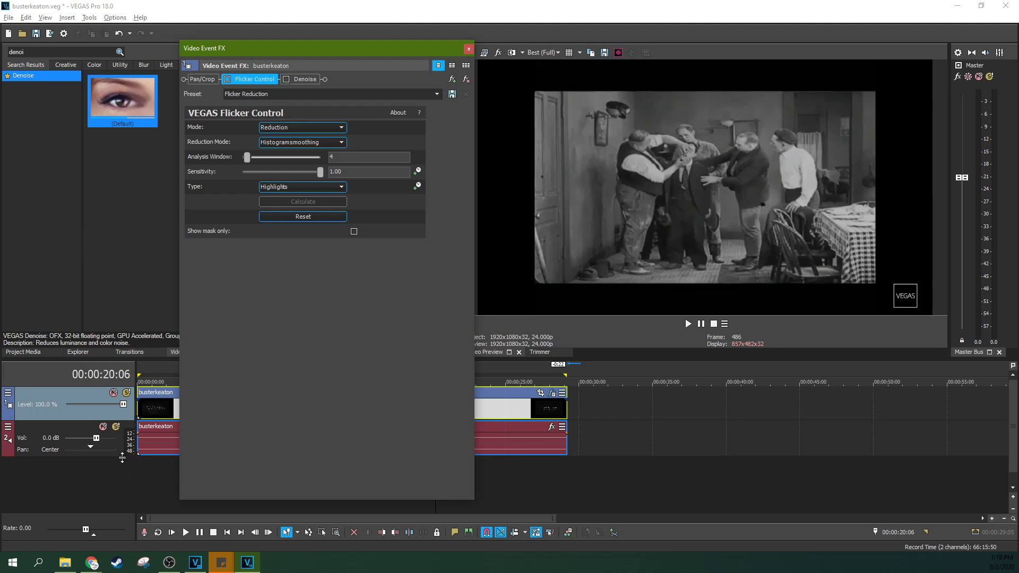
pyautogui.click(171, 418)
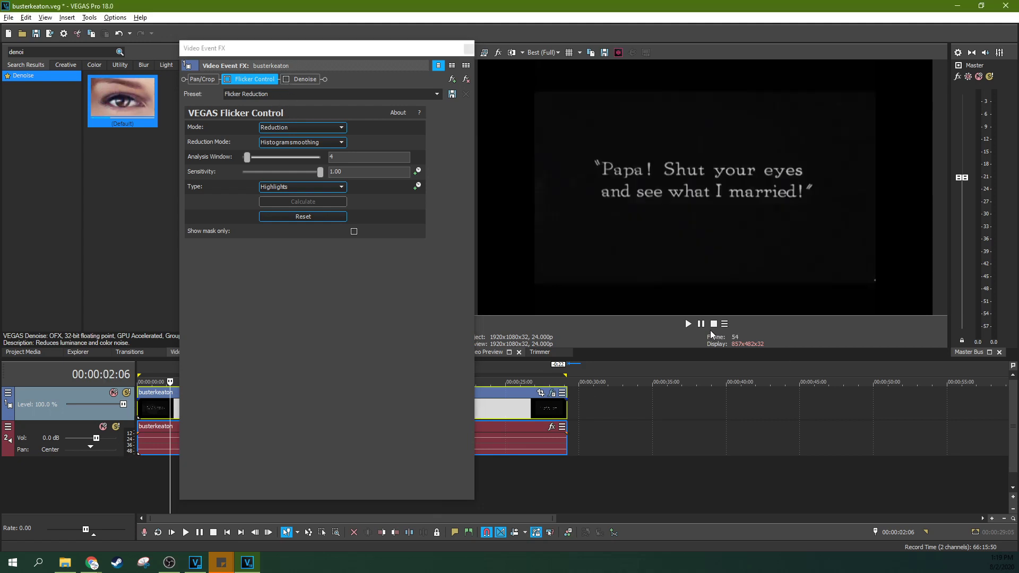
pyautogui.click(688, 324)
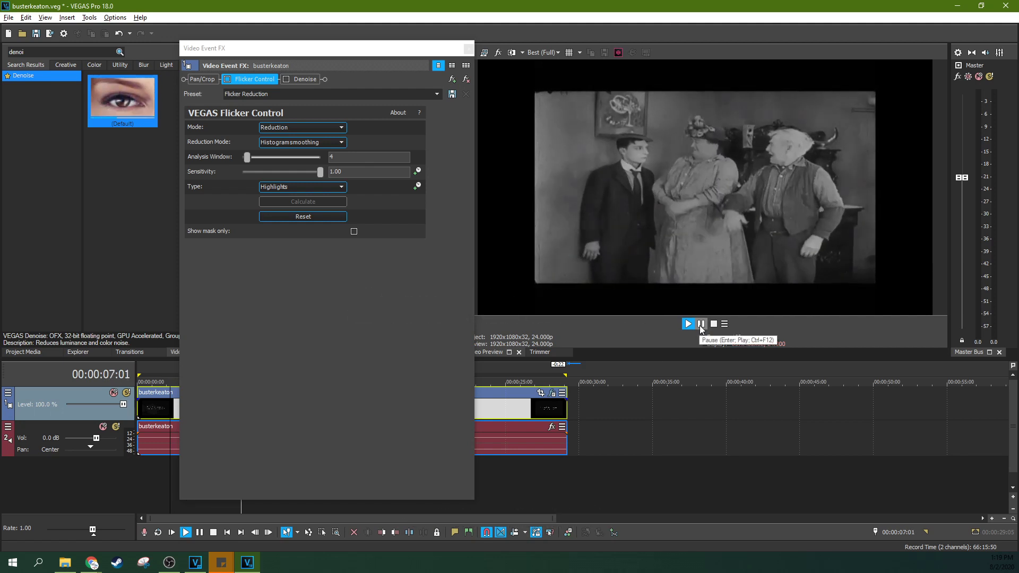
pyautogui.click(700, 325)
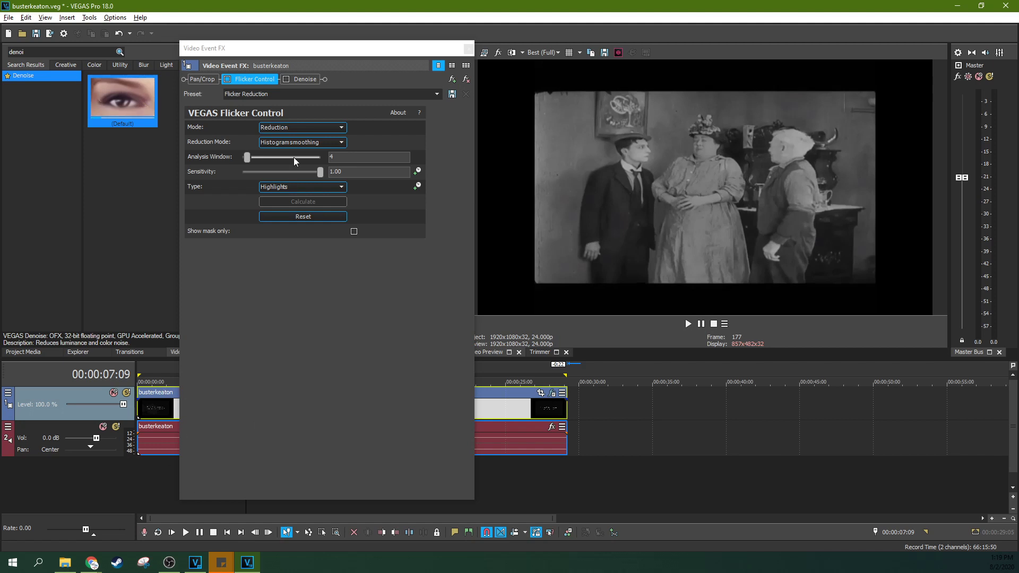
# Shrink the FX window, replay from 6:08, and turn Flicker Control back on to compare.
pyautogui.moveTo(302, 499); pyautogui.dragTo(300, 338)
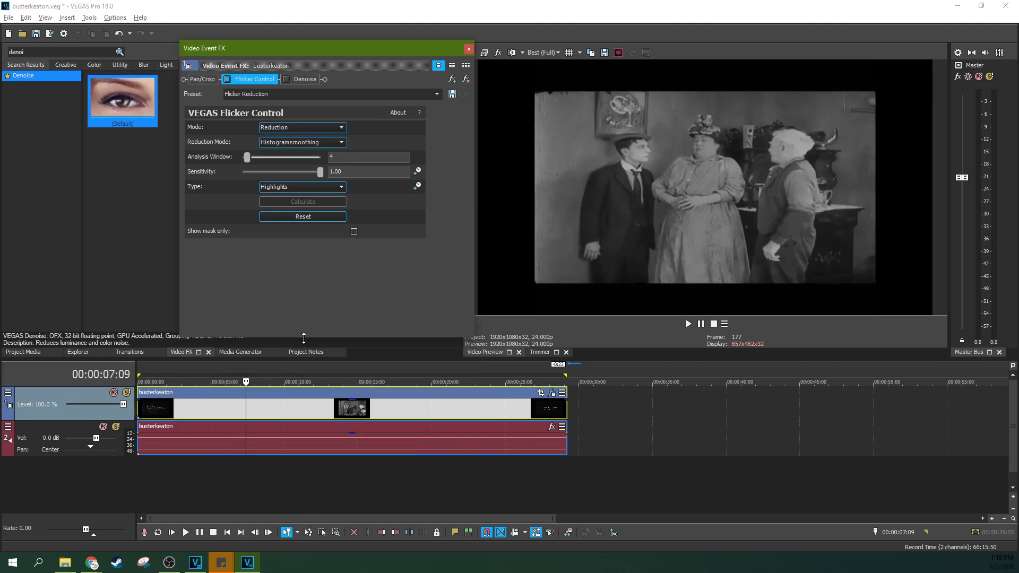
pyautogui.click(230, 407)
pyautogui.click(689, 324)
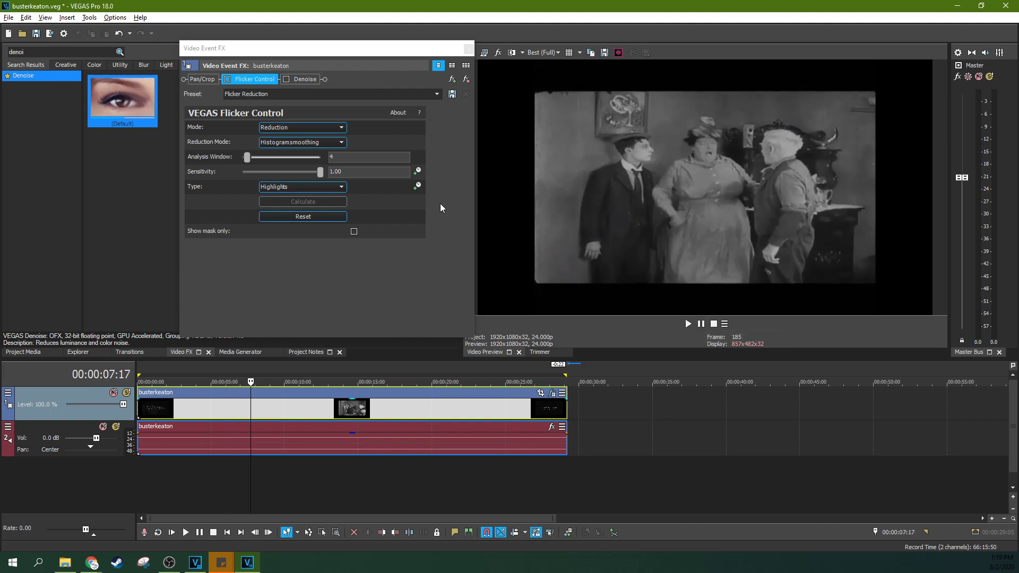
pyautogui.click(232, 85)
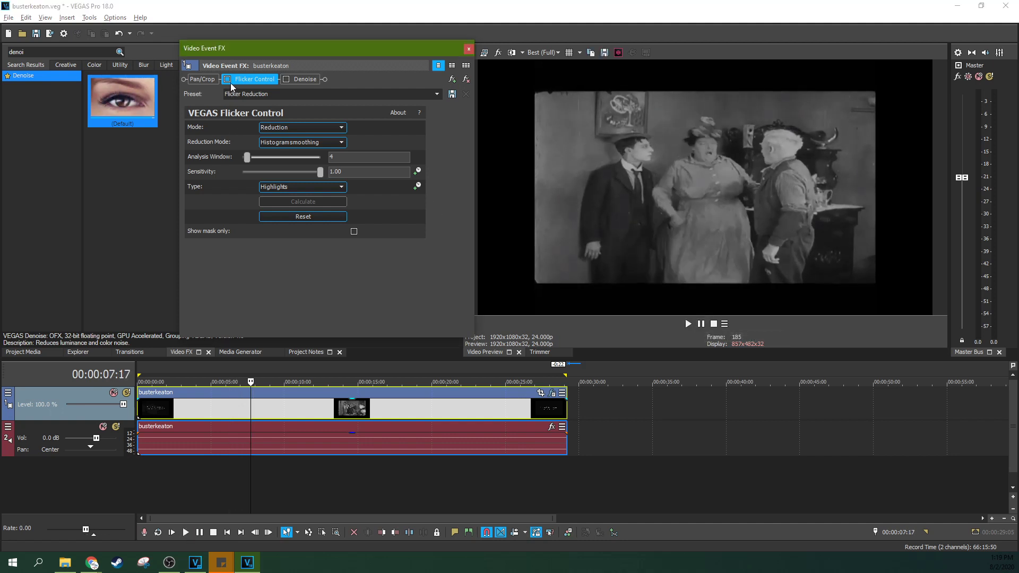
pyautogui.click(227, 413)
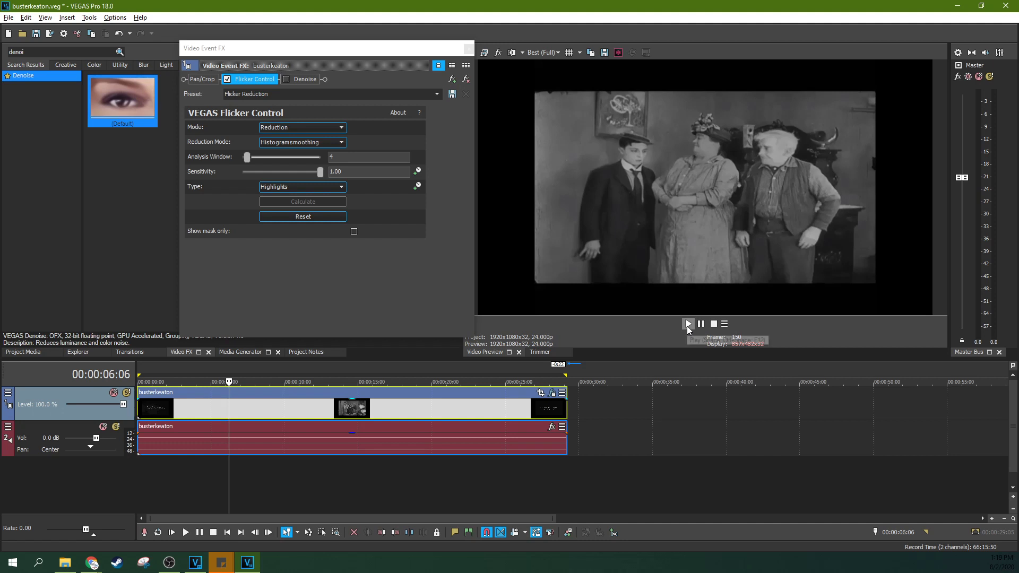
pyautogui.click(687, 324)
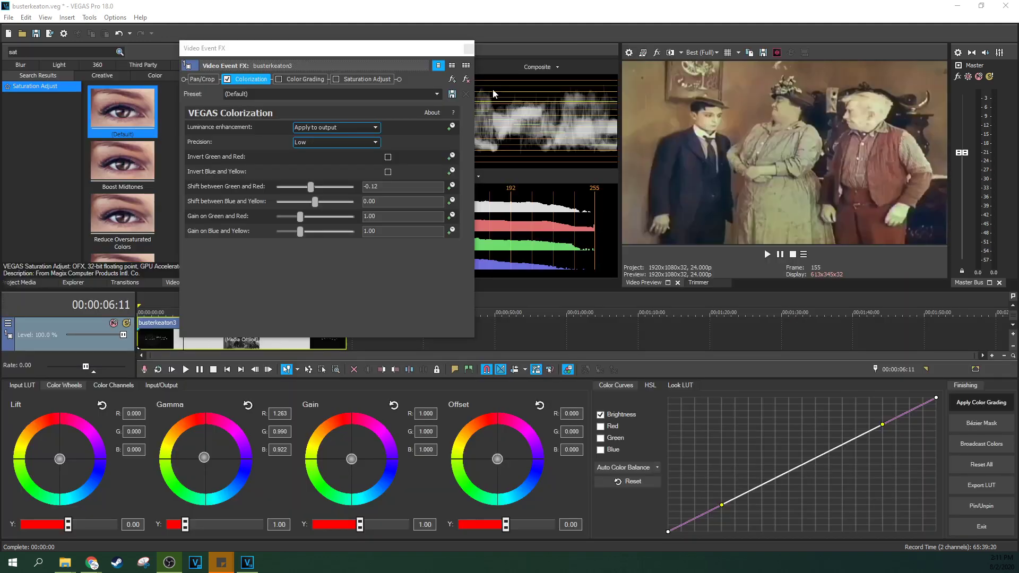
# Compare Colorization on and off, set the green–red shift to about -0.29, and raise blue–yellow slightly.
pyautogui.click(228, 79)
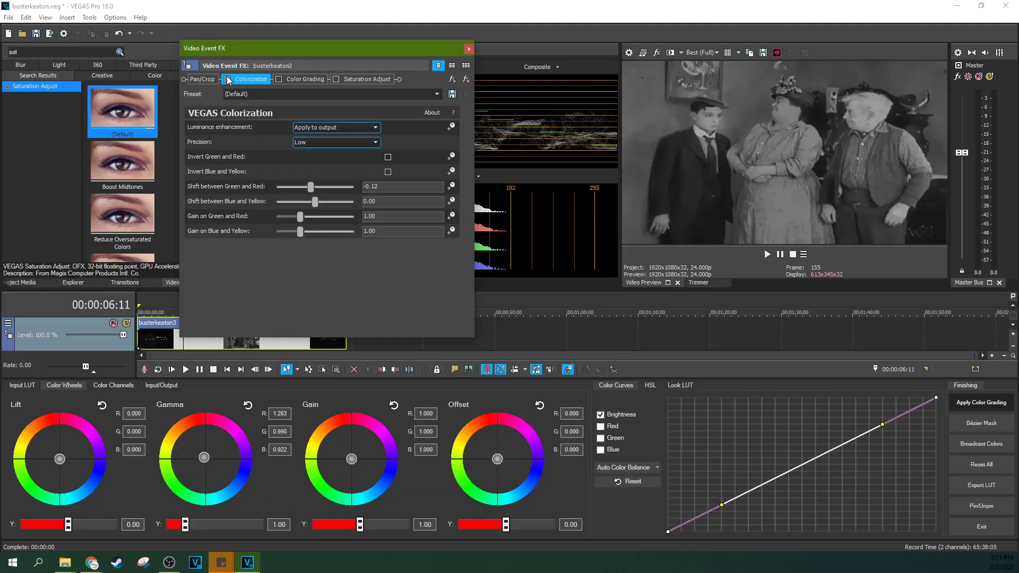
pyautogui.click(227, 79)
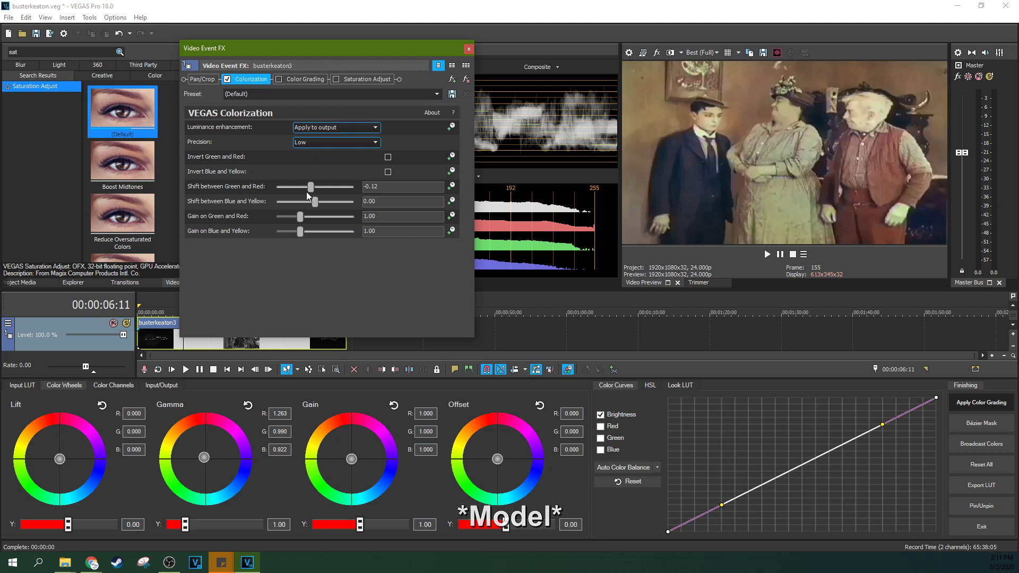
pyautogui.moveTo(311, 187); pyautogui.dragTo(306, 191)
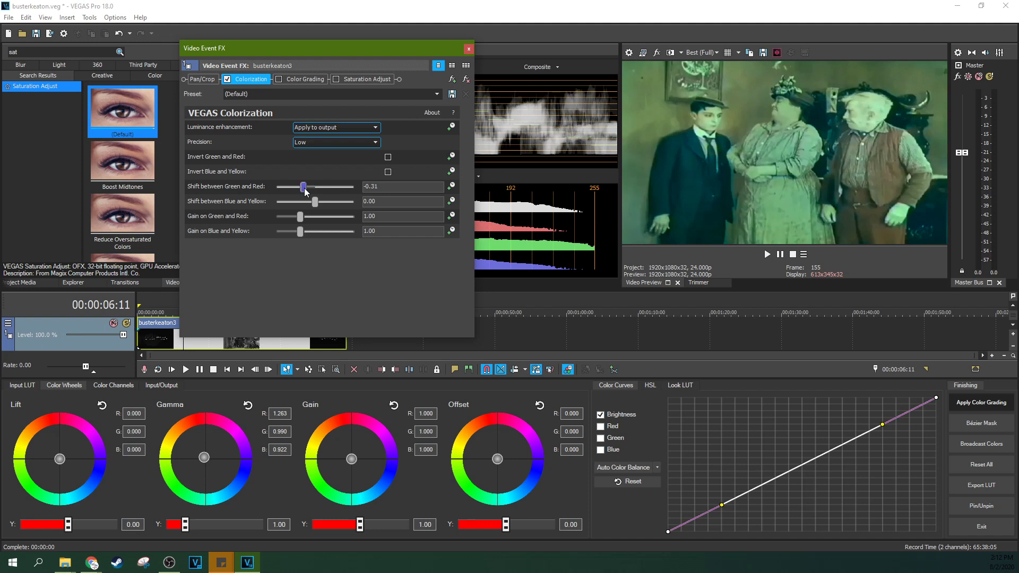
pyautogui.moveTo(304, 188); pyautogui.dragTo(305, 188)
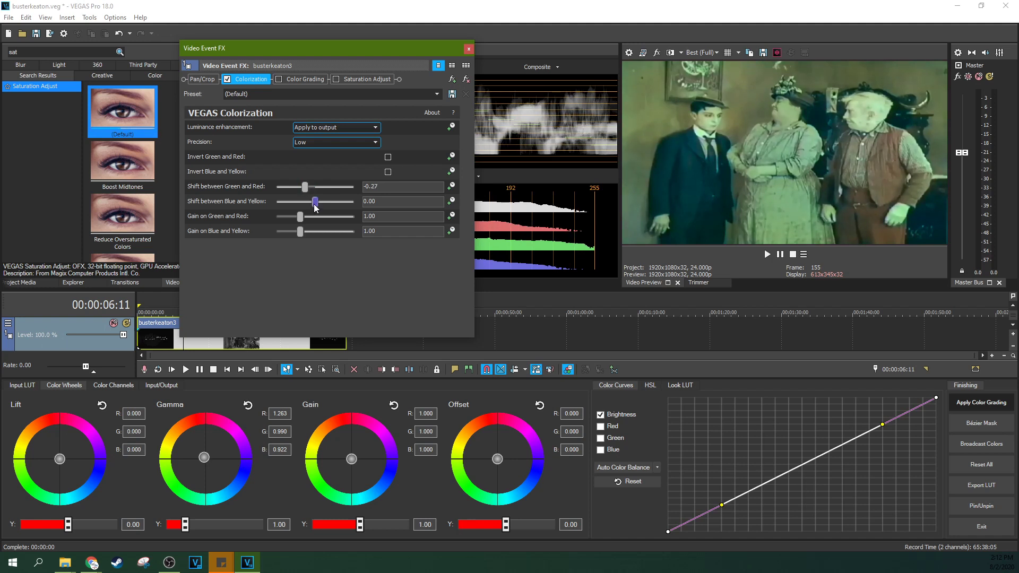
pyautogui.moveTo(317, 206); pyautogui.dragTo(318, 207)
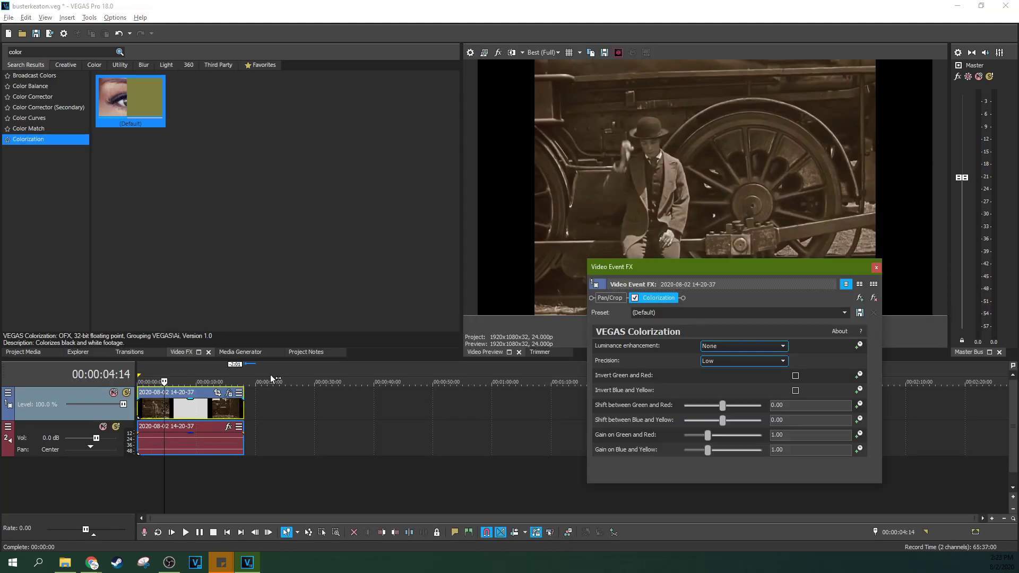
# Lower the Colorization Gain on Green and Red to 0.79 and reset the clip's Gamma wheel to neutral.
pyautogui.moveTo(677, 320); pyautogui.dragTo(266, 163)
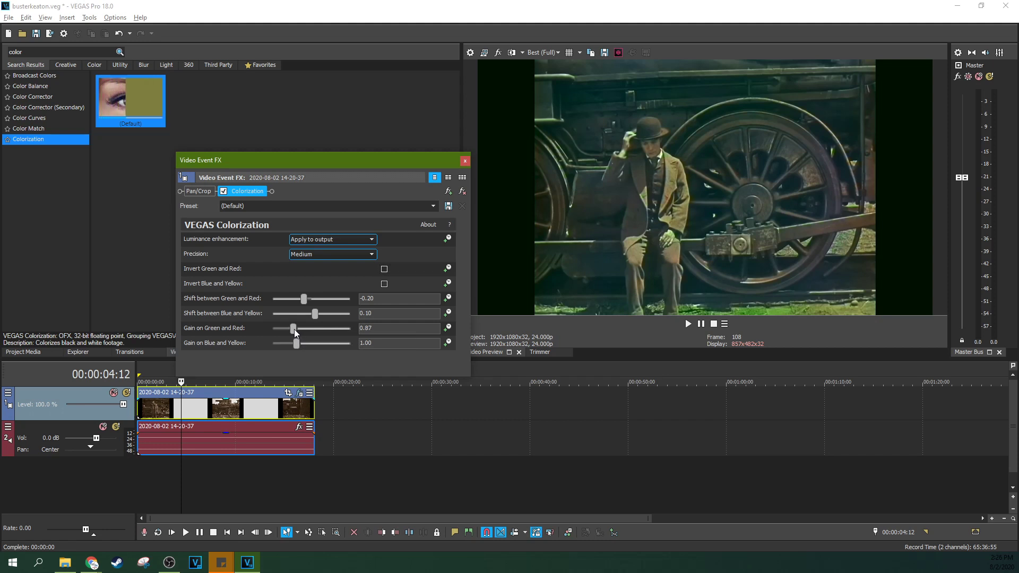
pyautogui.moveTo(294, 329); pyautogui.dragTo(285, 330)
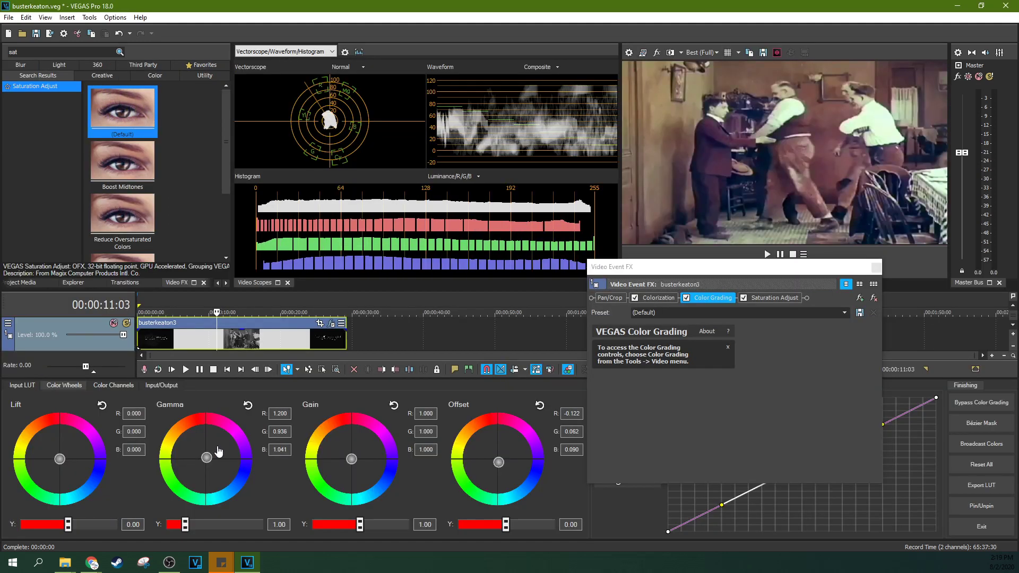
pyautogui.moveTo(216, 451)
pyautogui.mouseDown()
pyautogui.moveTo(227, 453)
pyautogui.moveTo(219, 460)
pyautogui.mouseUp()
pyautogui.doubleClick(220, 459)
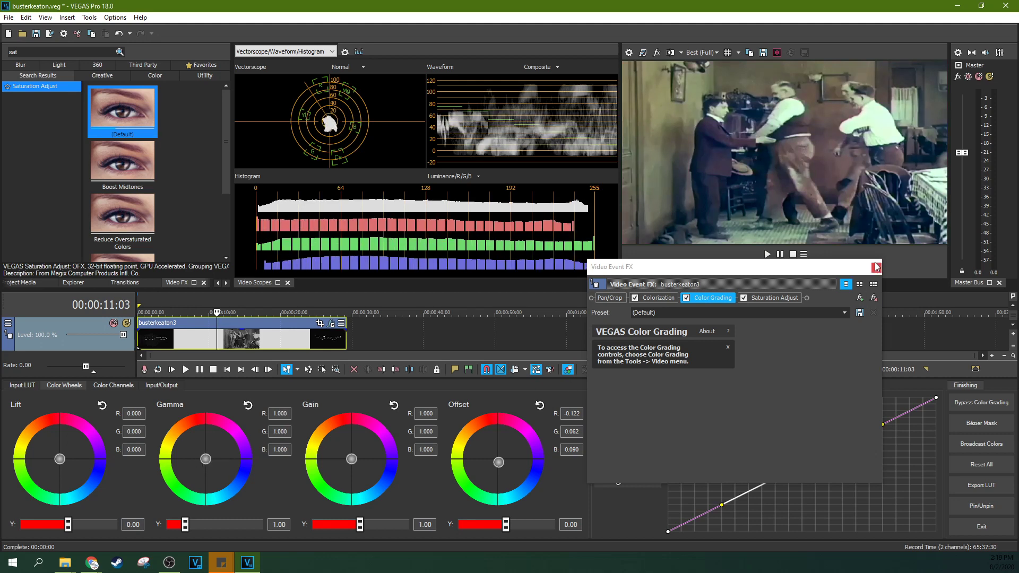
pyautogui.click(876, 267)
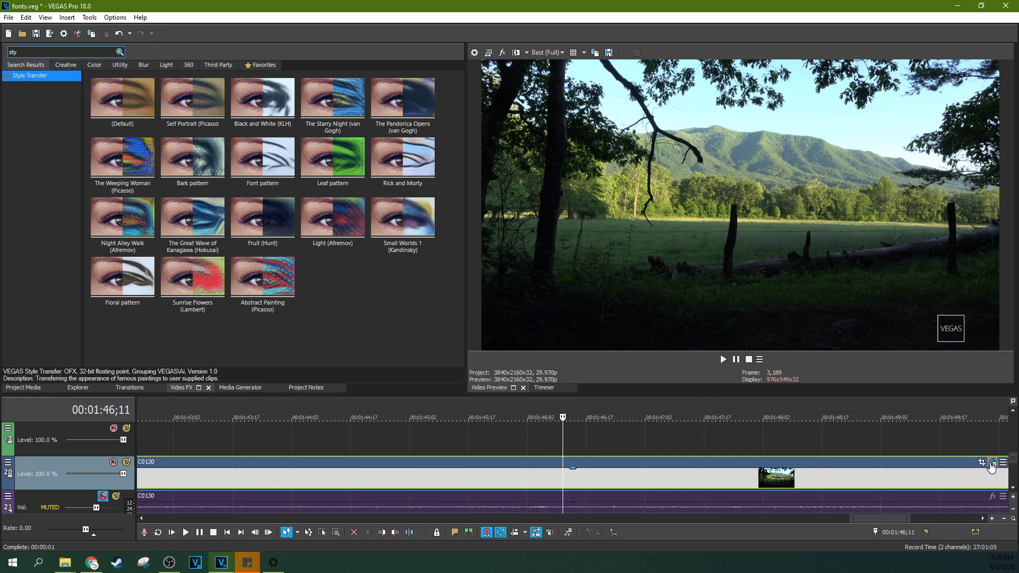
# Enable Style Transfer on clip C0130 with The Starry Night (van Gogh) style.
pyautogui.click(991, 464)
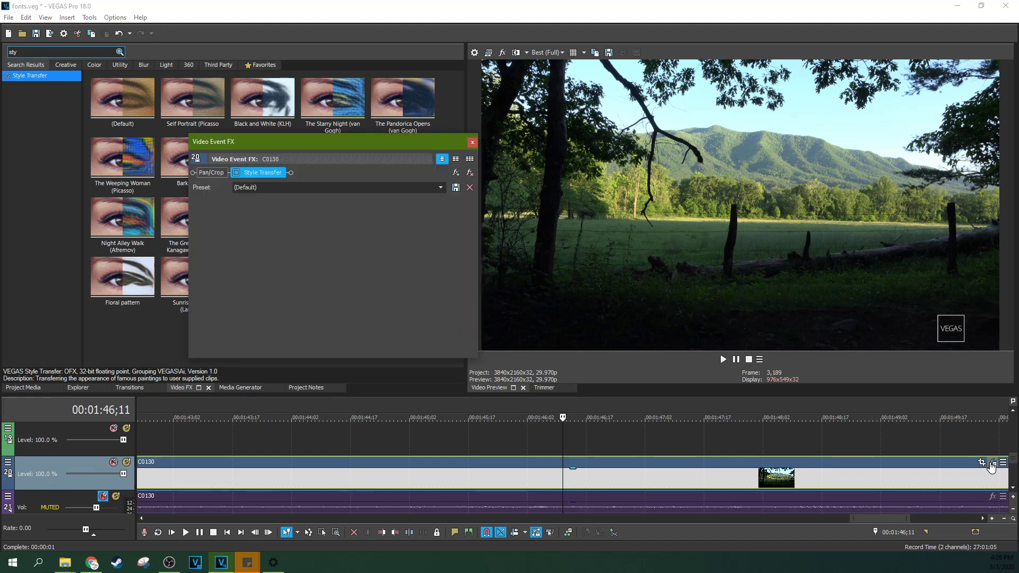
pyautogui.click(237, 175)
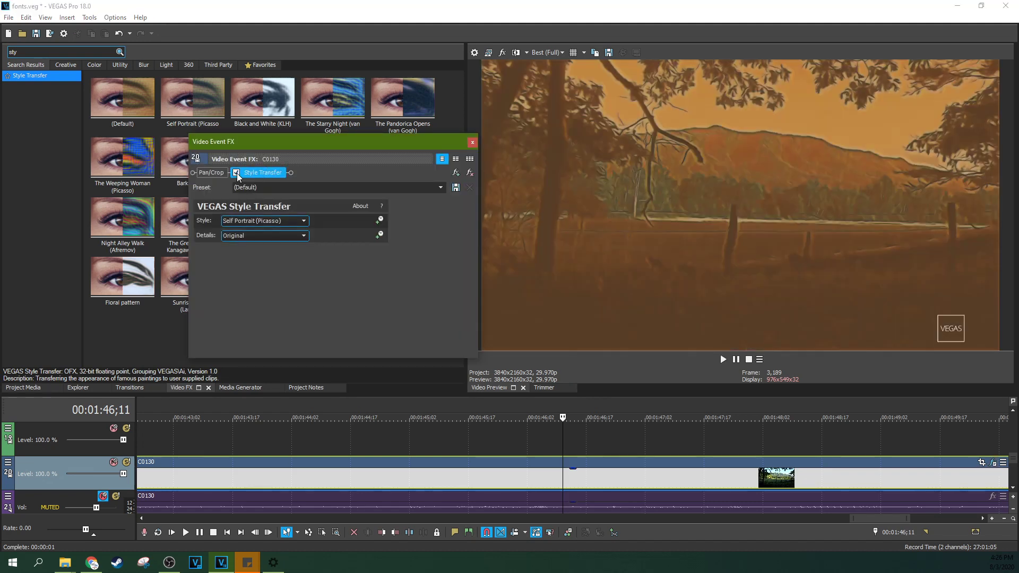
pyautogui.click(263, 220)
pyautogui.click(296, 235)
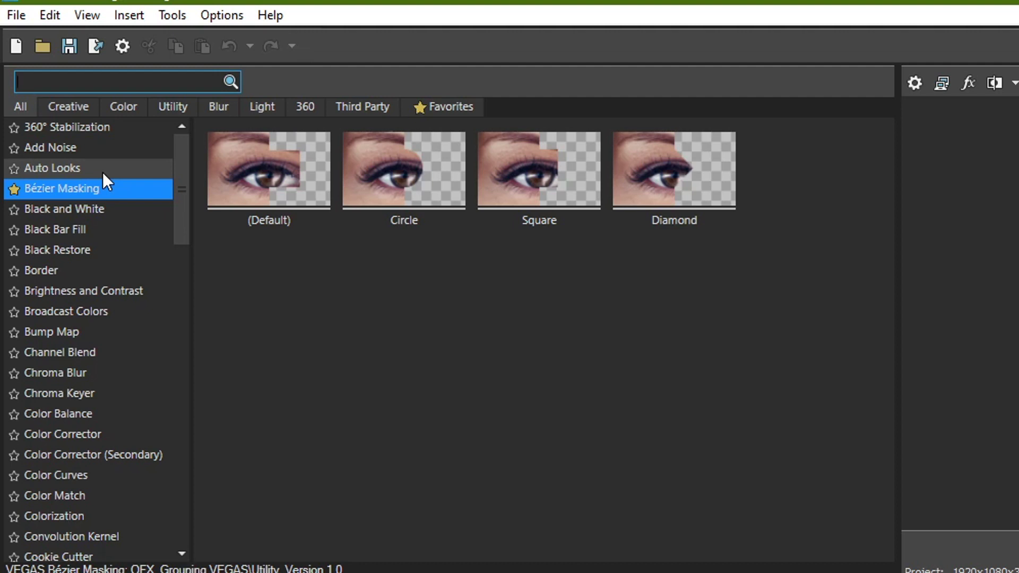
# Search Video FX for 'flick', 'denoi' and 'colo', previewing the Flicker Control and Denoise presets.
pyautogui.write('flick')
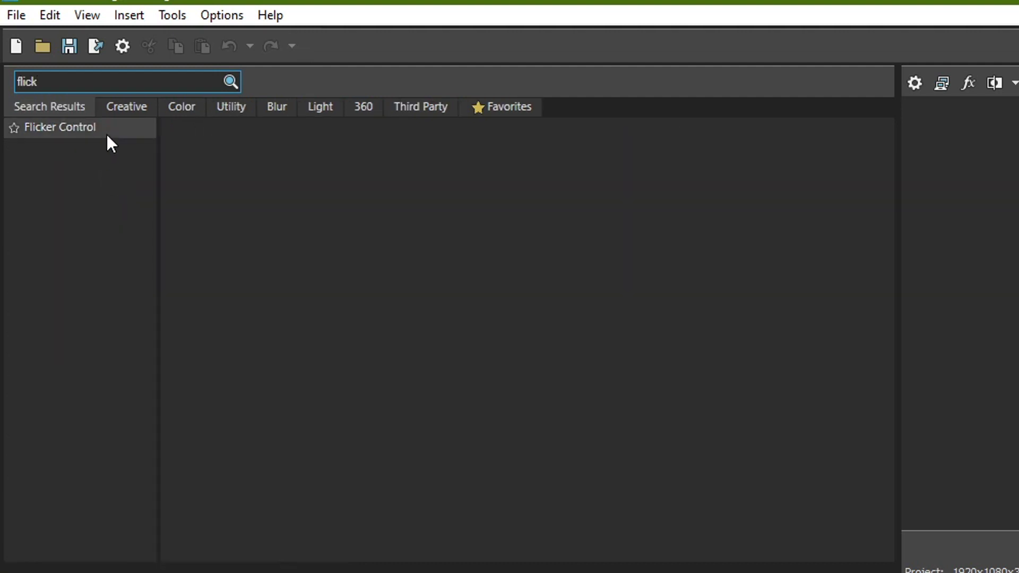
pyautogui.click(81, 128)
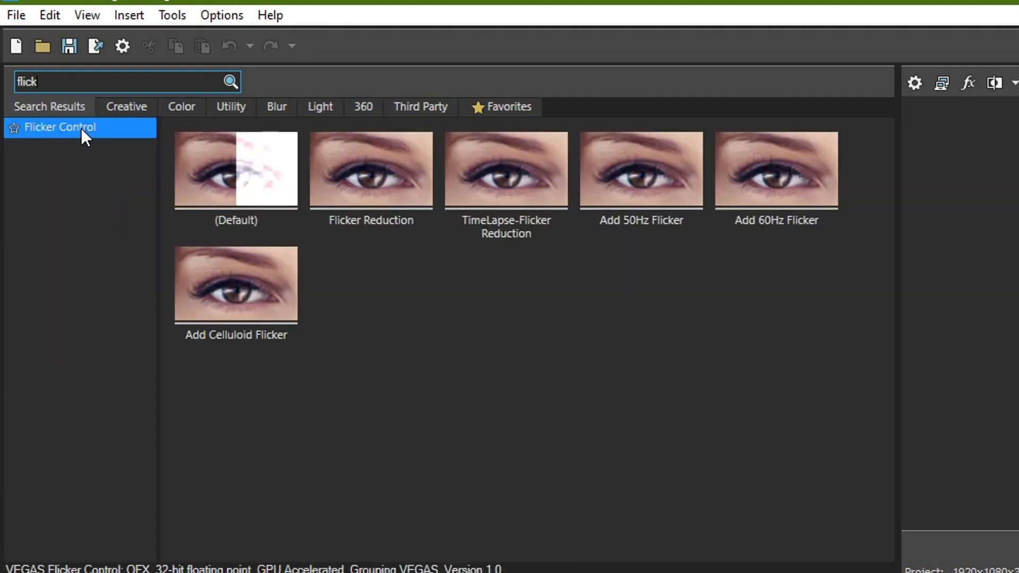
pyautogui.doubleClick(96, 81)
pyautogui.press('BackSpace')
pyautogui.write('denoi')
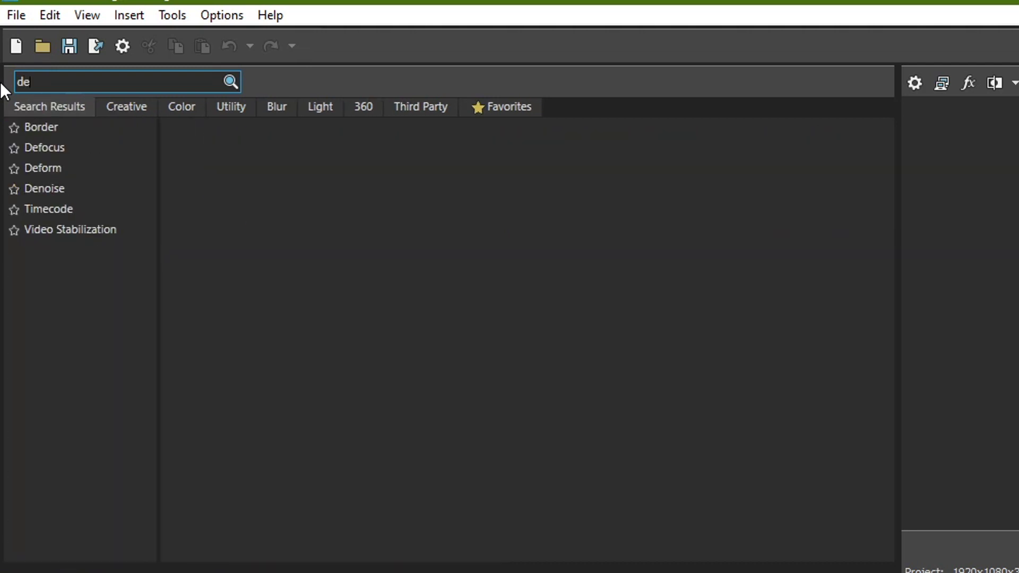
pyautogui.click(69, 127)
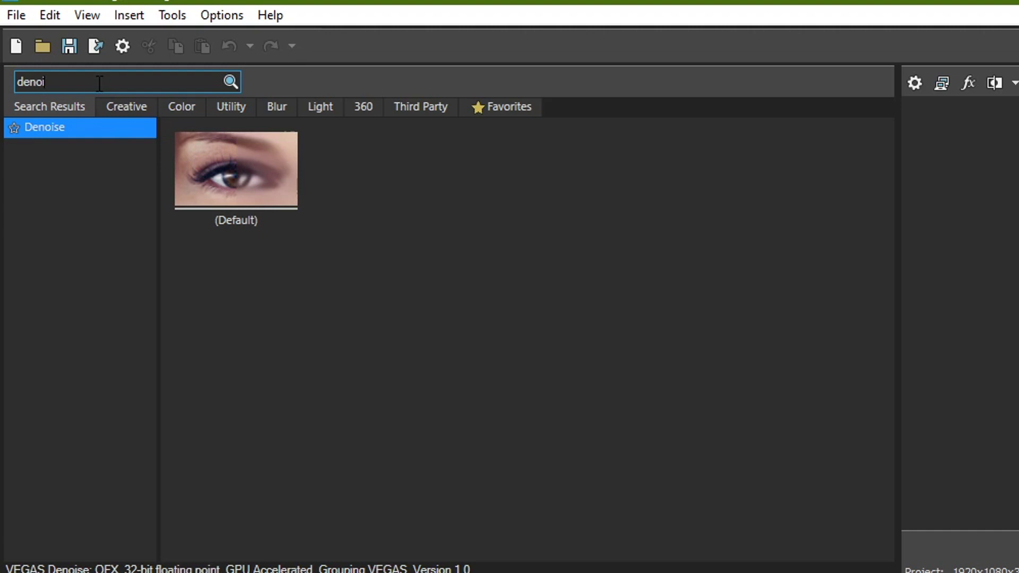
pyautogui.hotkey('ctrl', 'a')
pyautogui.write('colo')
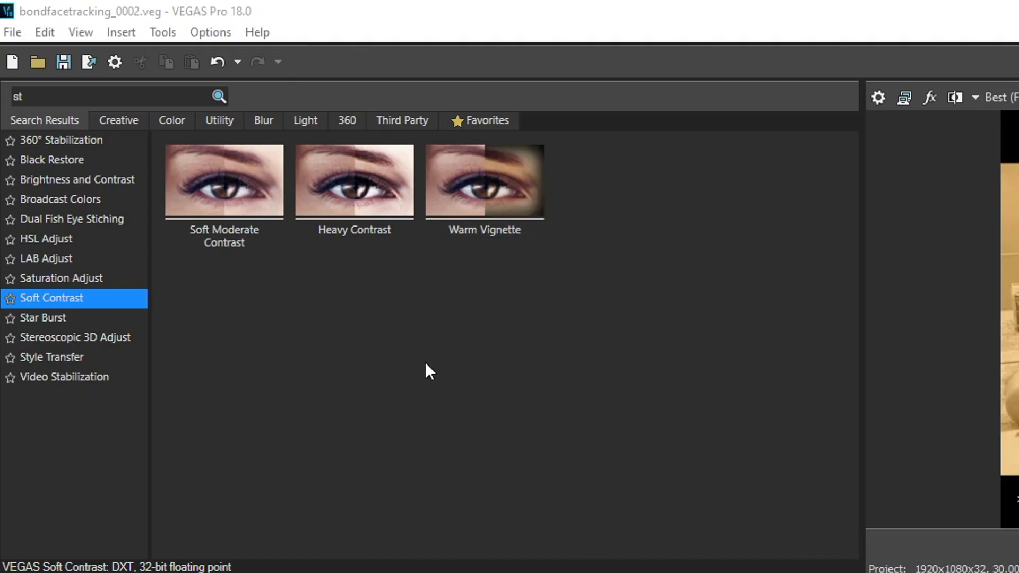
# Save incremental copies bondfacetracking_0003.veg and bondfacetracking_0004.veg, keeping project HDR mode Off.
pyautogui.click(9, 30)
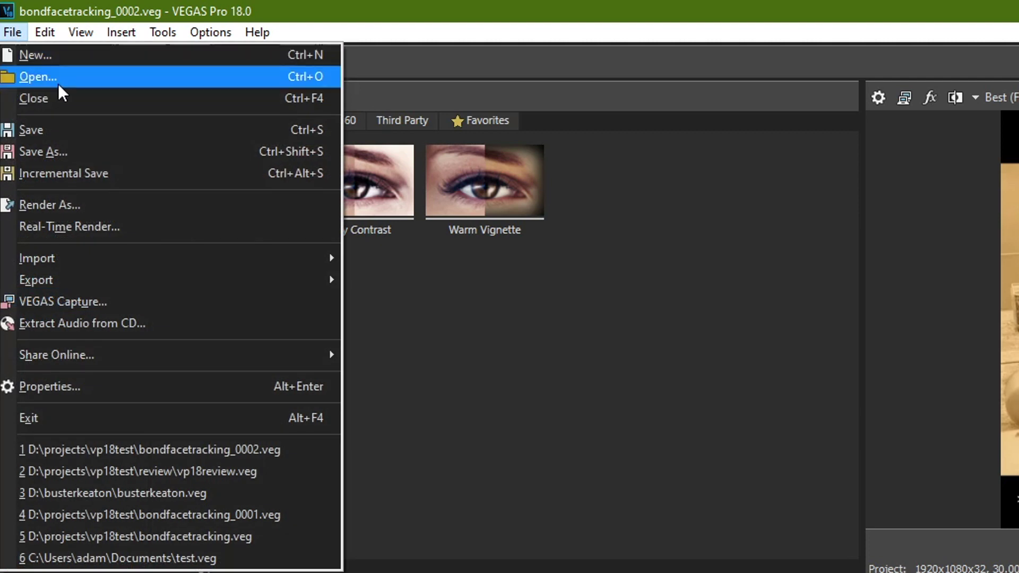
pyautogui.click(69, 174)
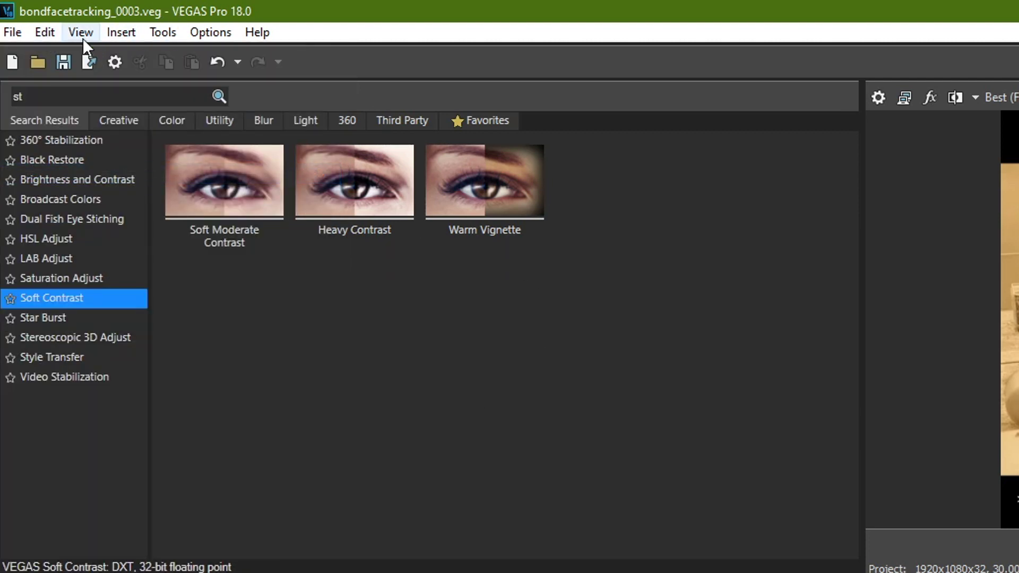
pyautogui.click(5, 32)
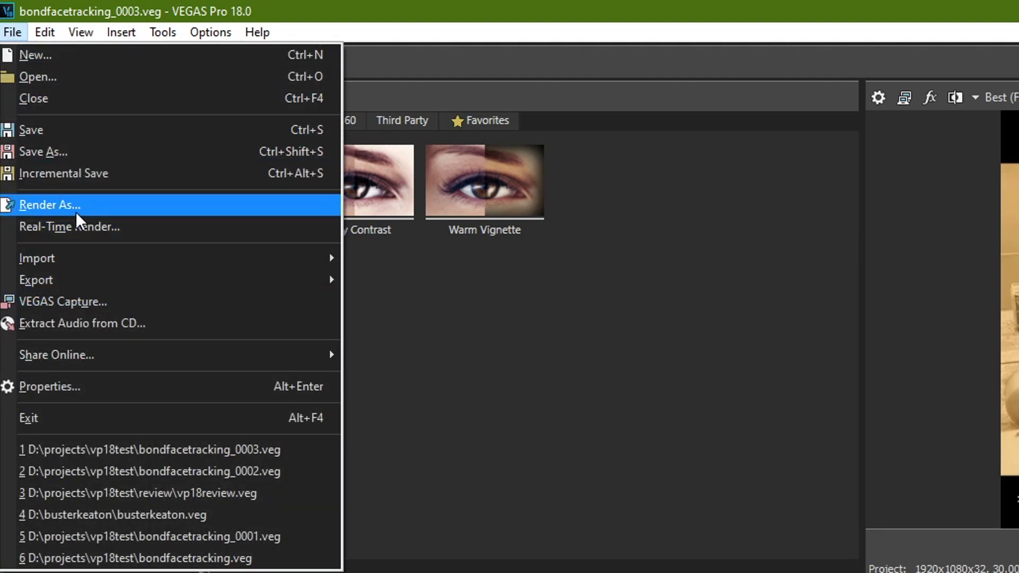
pyautogui.click(75, 173)
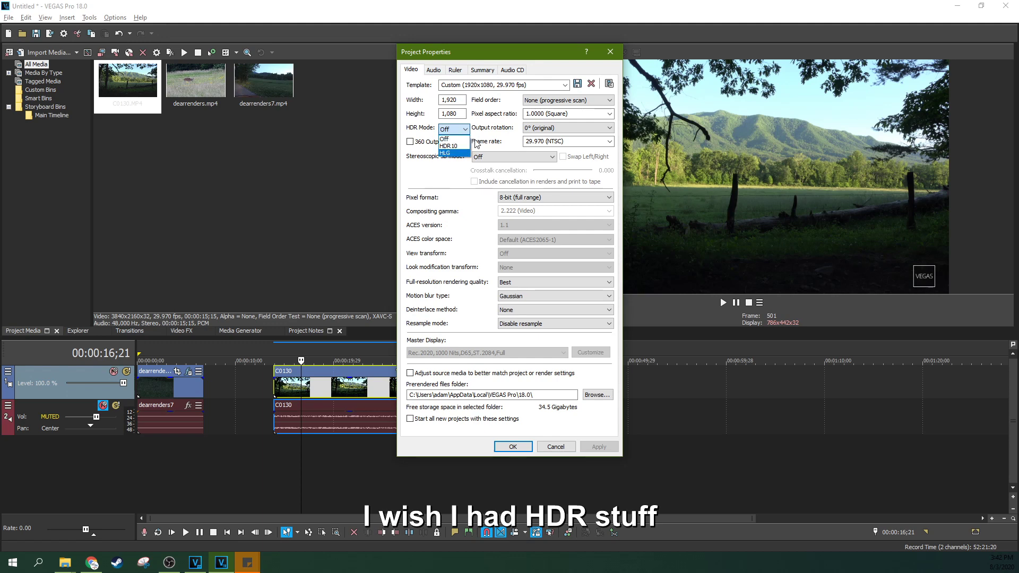
pyautogui.click(488, 130)
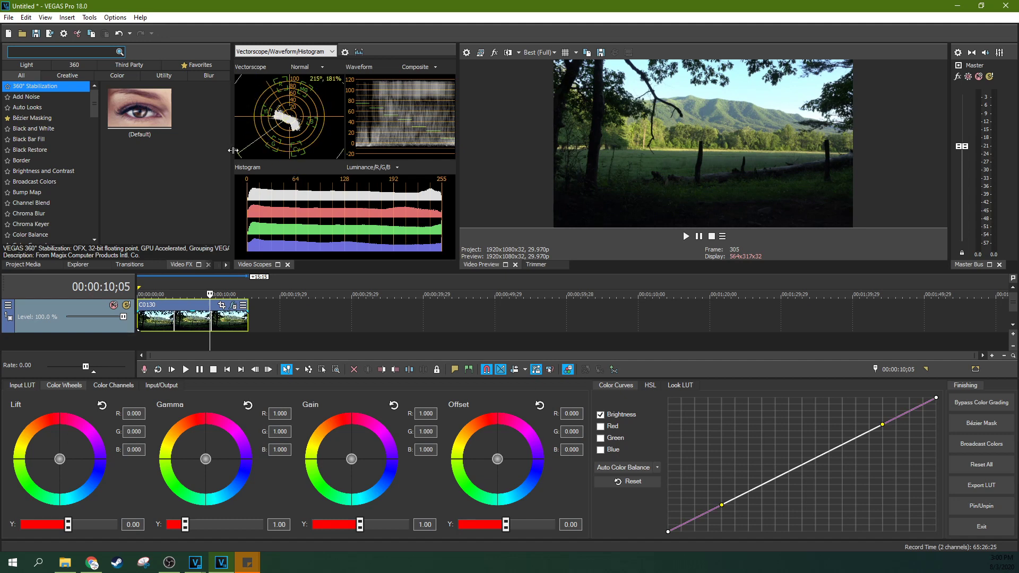
# Widen the scopes panel, darken exposure to about -3.98, and undock then re-dock Color Grading.
pyautogui.moveTo(204, 139); pyautogui.dragTo(113, 140)
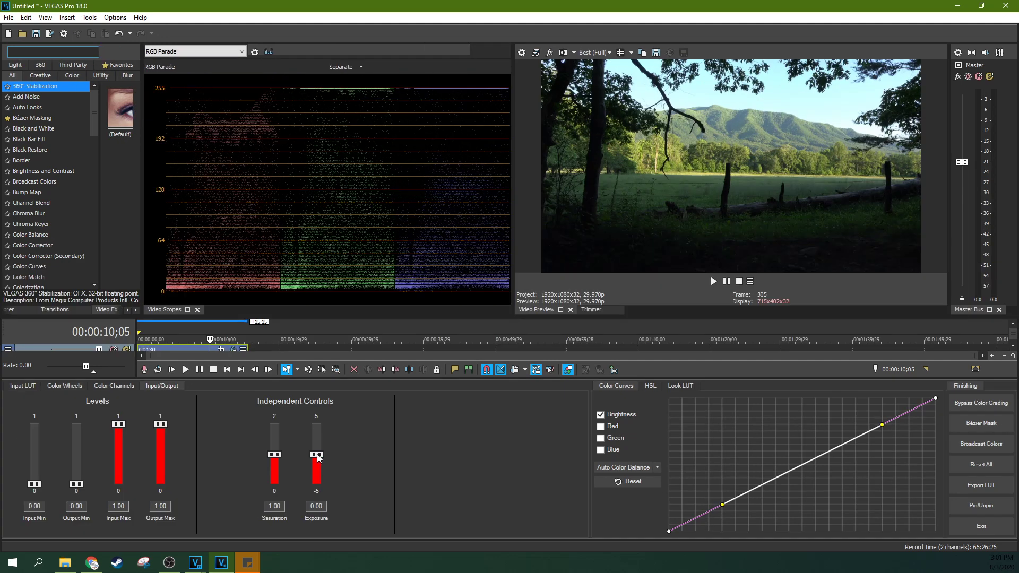
pyautogui.moveTo(318, 459)
pyautogui.mouseDown()
pyautogui.moveTo(316, 481)
pyautogui.moveTo(320, 440)
pyautogui.moveTo(318, 451)
pyautogui.mouseUp()
pyautogui.click(981, 505)
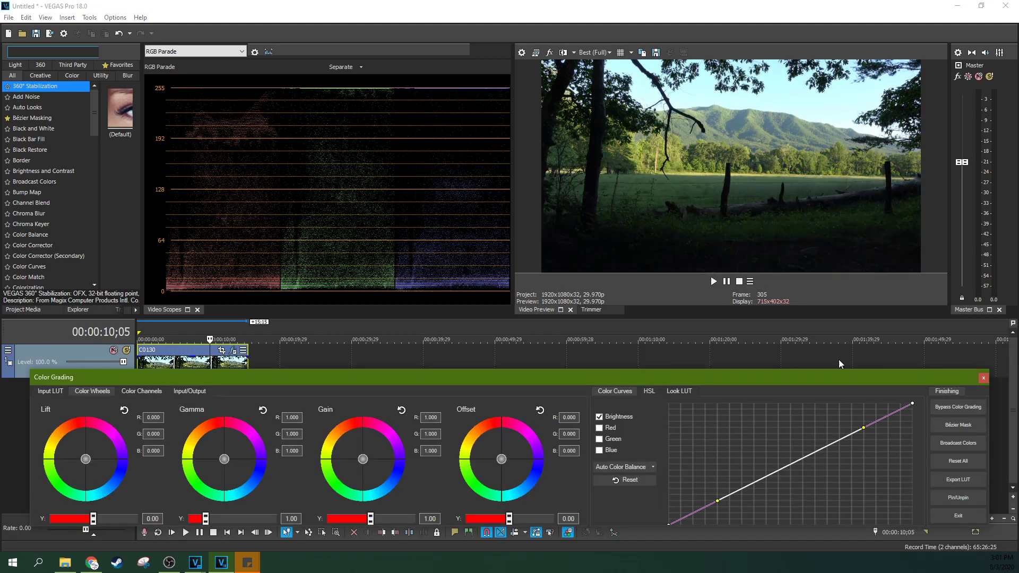
pyautogui.moveTo(833, 376); pyautogui.dragTo(848, 192)
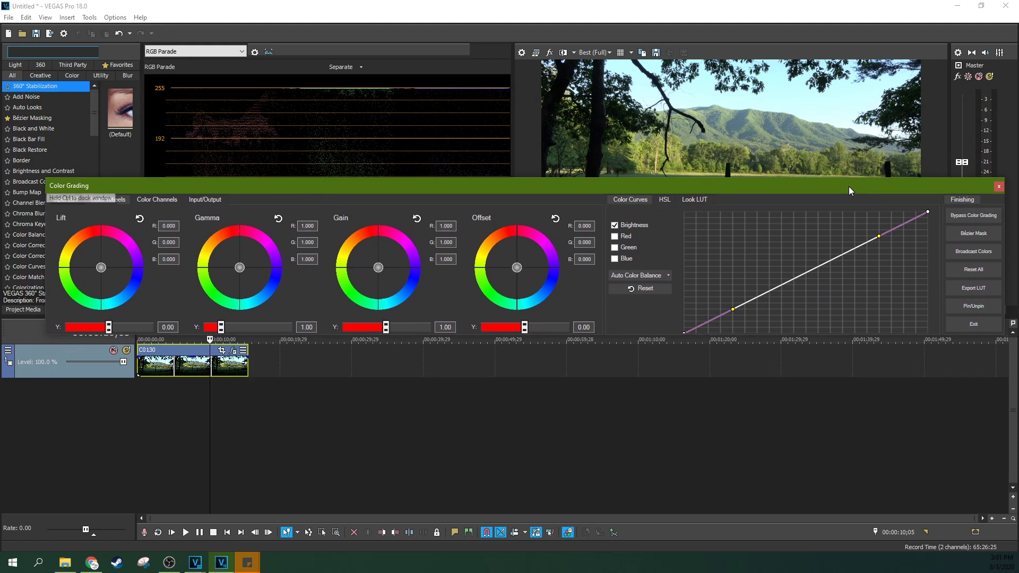
pyautogui.click(974, 306)
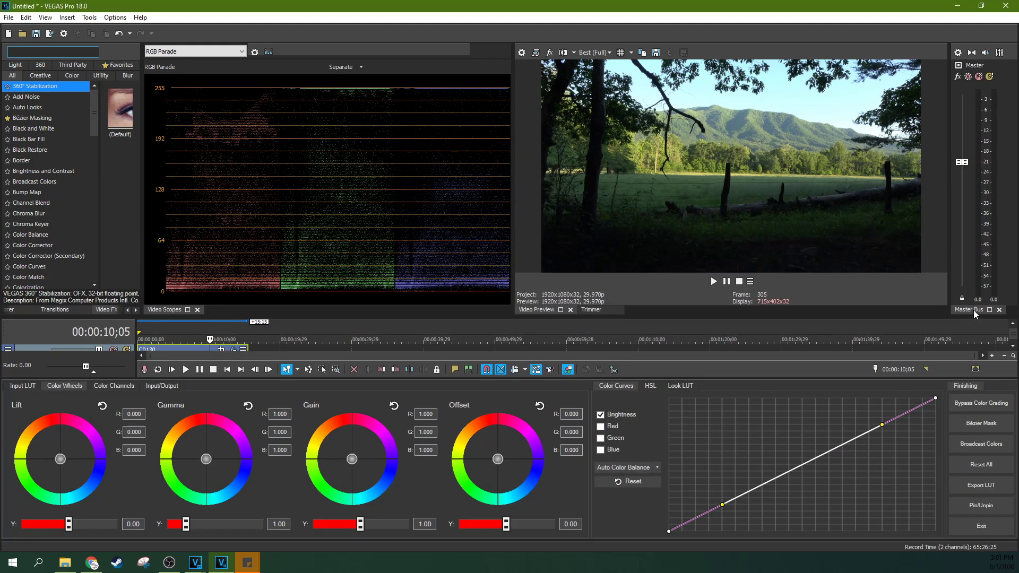
pyautogui.click(269, 52)
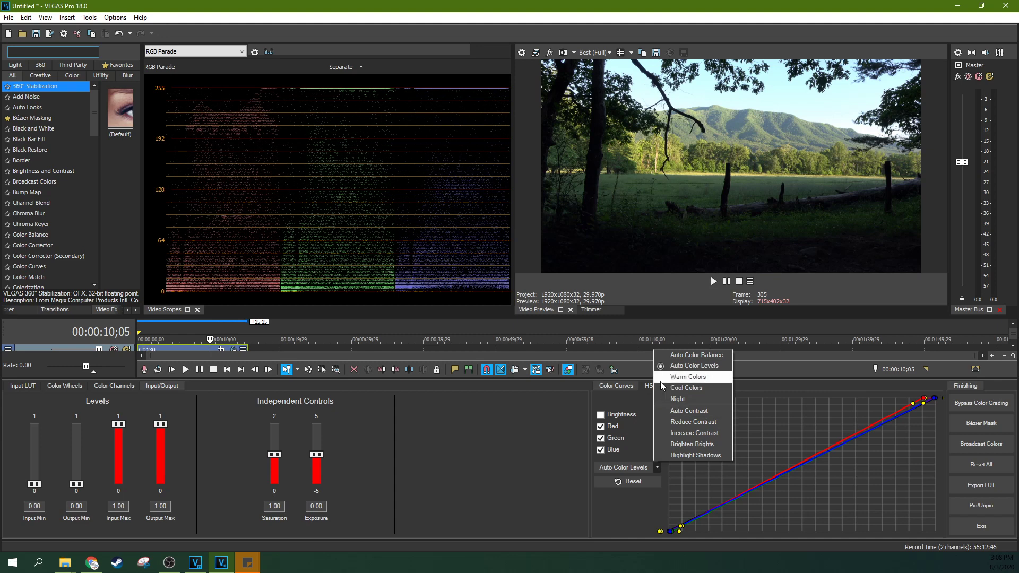
# Try the Warm Colors, Cool Colors, Night and Auto Contrast curve presets on the clip.
pyautogui.click(661, 379)
pyautogui.click(657, 467)
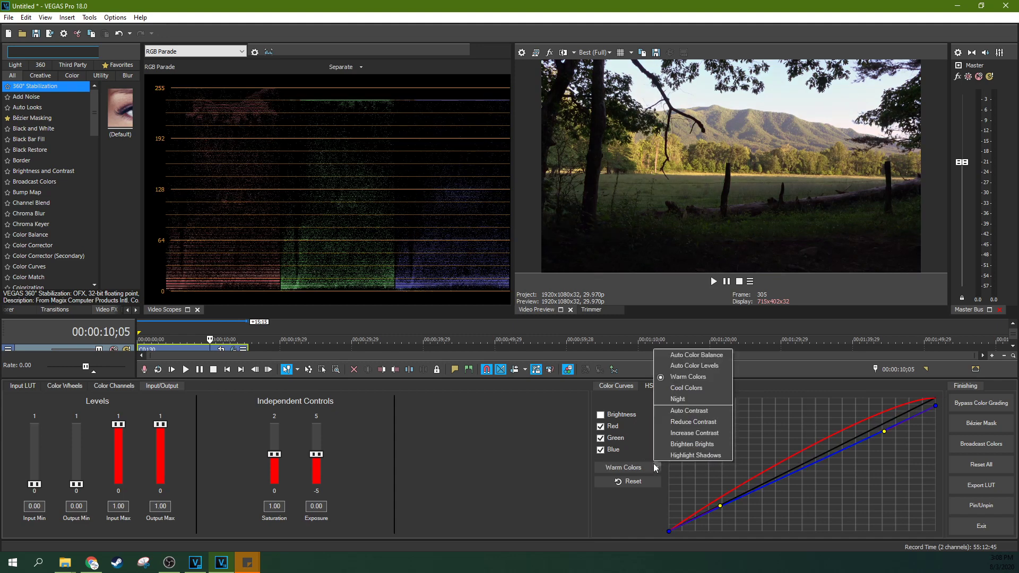
pyautogui.click(661, 388)
pyautogui.click(657, 467)
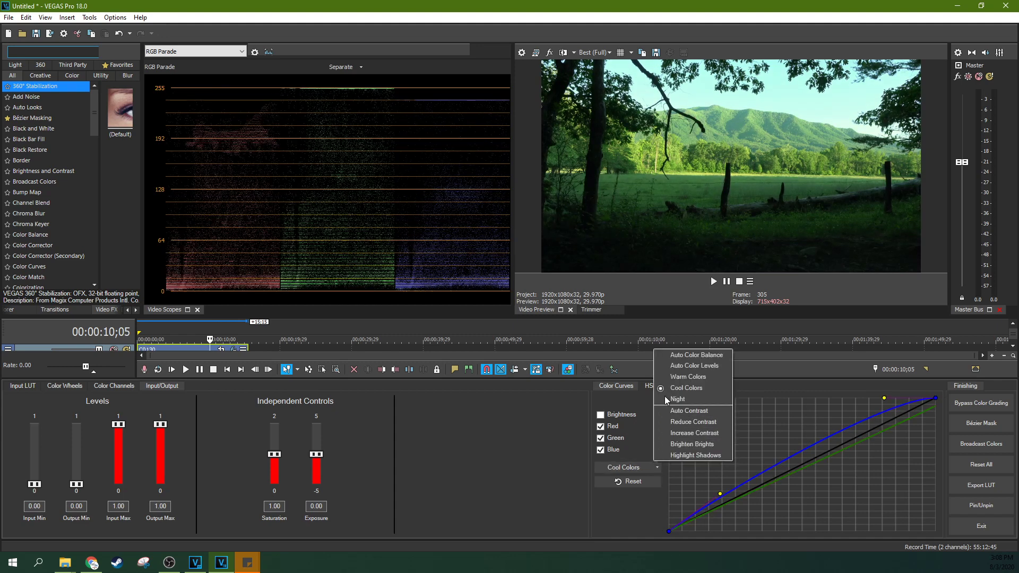
pyautogui.click(667, 400)
pyautogui.click(657, 472)
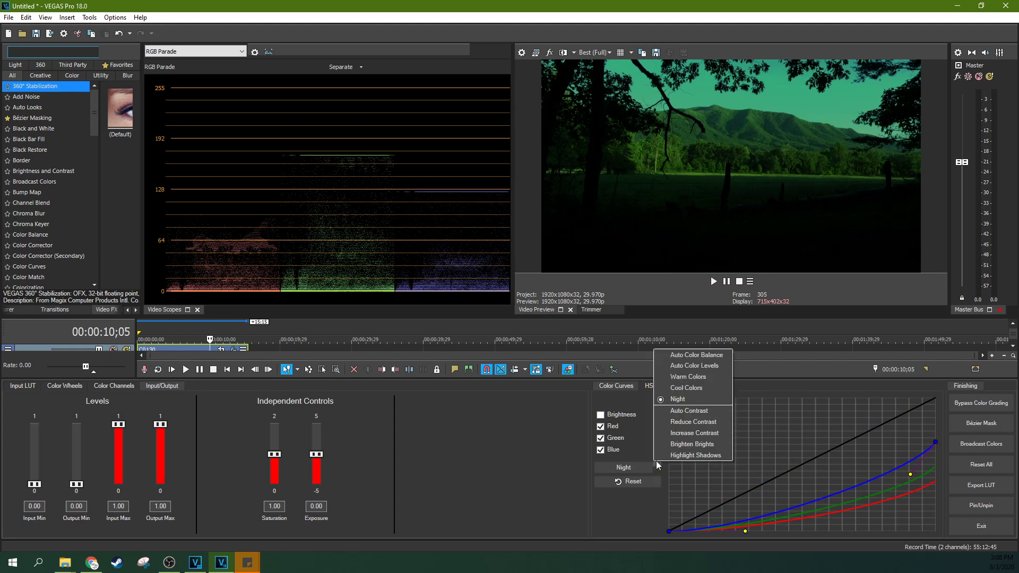
pyautogui.click(659, 413)
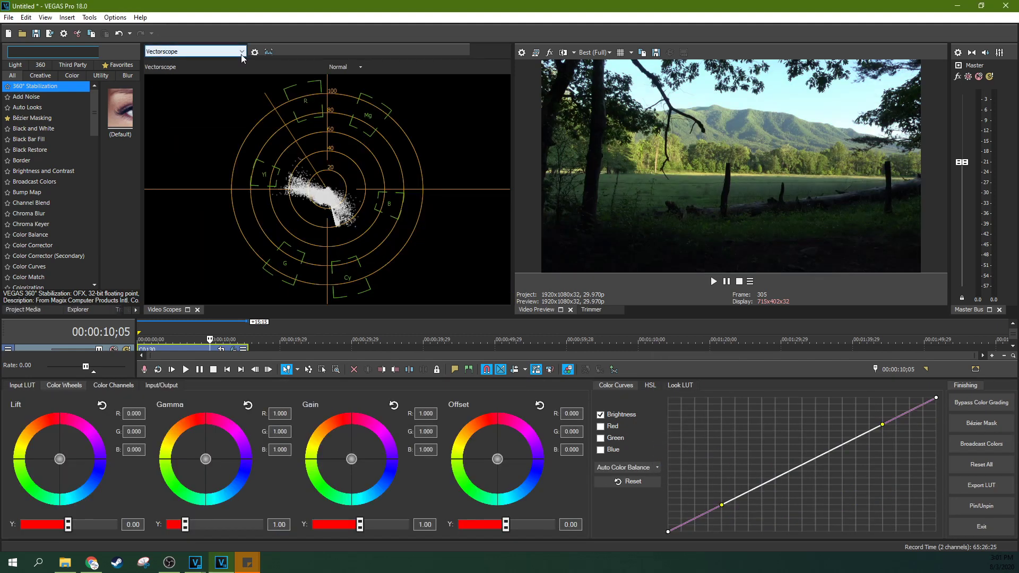
# Switch the video scope to RGB Parade shown Combined.
pyautogui.click(237, 52)
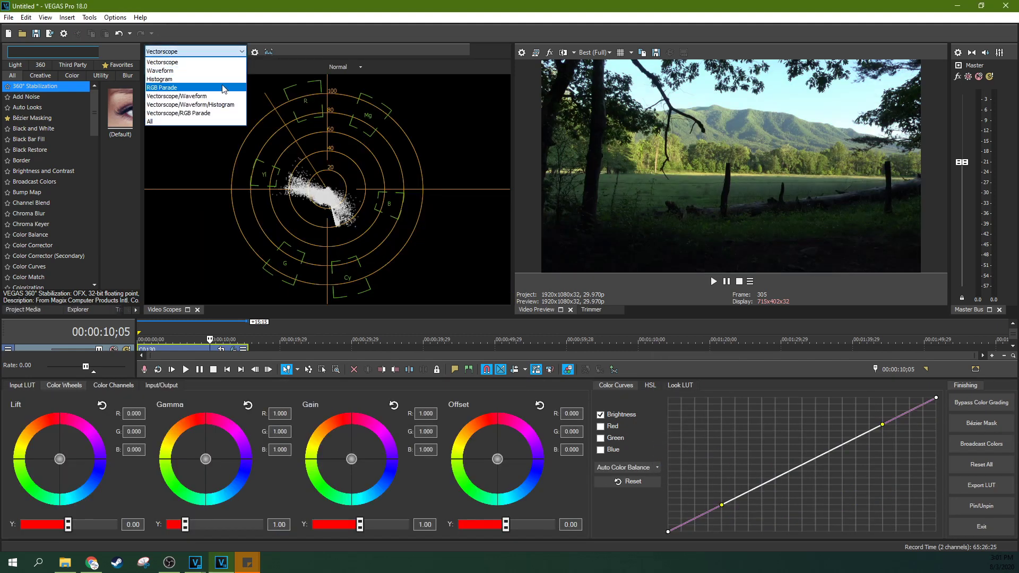
pyautogui.click(175, 87)
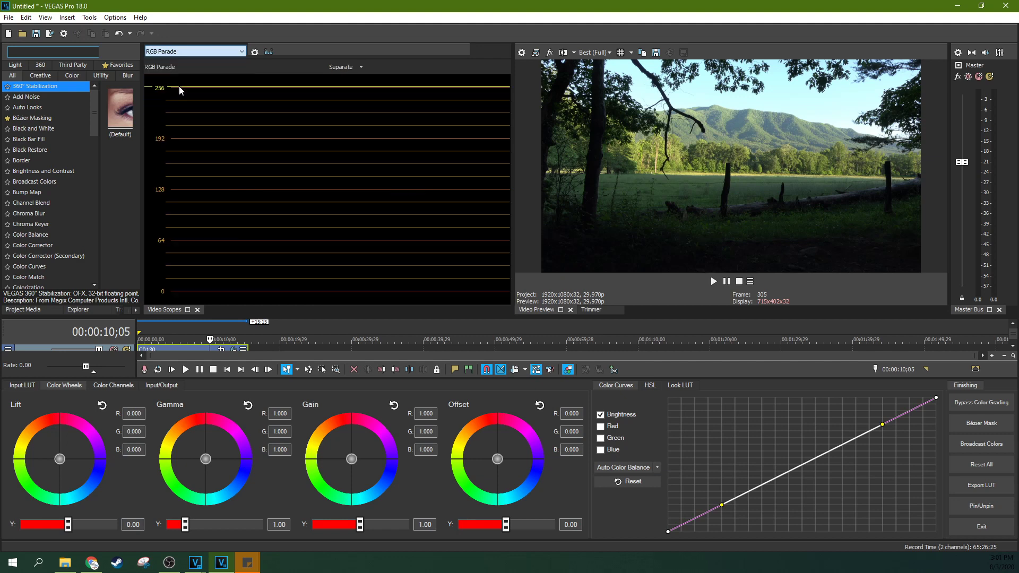
pyautogui.click(352, 67)
pyautogui.click(347, 93)
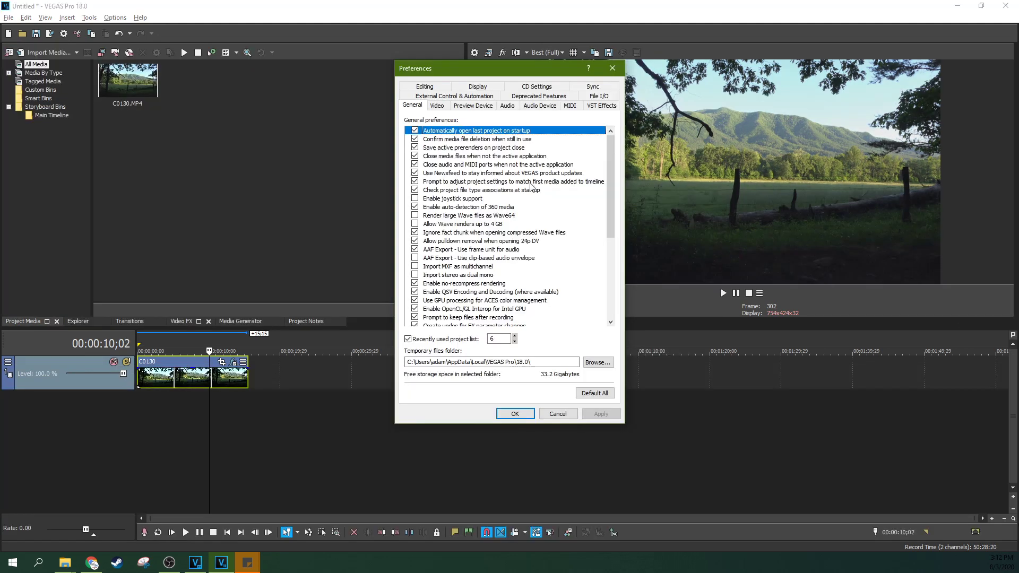
# Look through the Audio, Preview Device and External Control preferences, close them, and enlarge the preview.
pyautogui.click(504, 106)
pyautogui.click(473, 105)
pyautogui.click(435, 97)
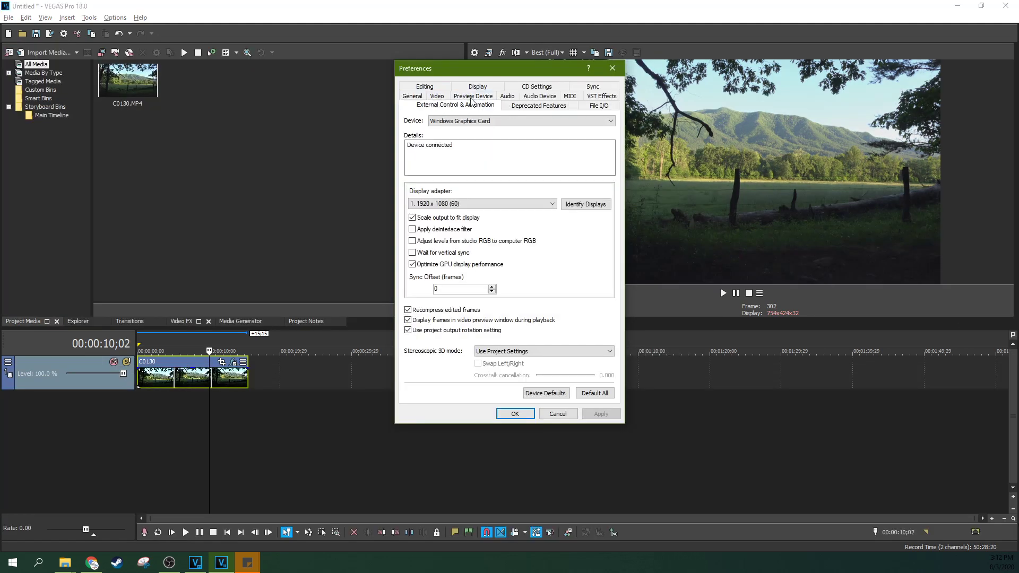
pyautogui.click(419, 97)
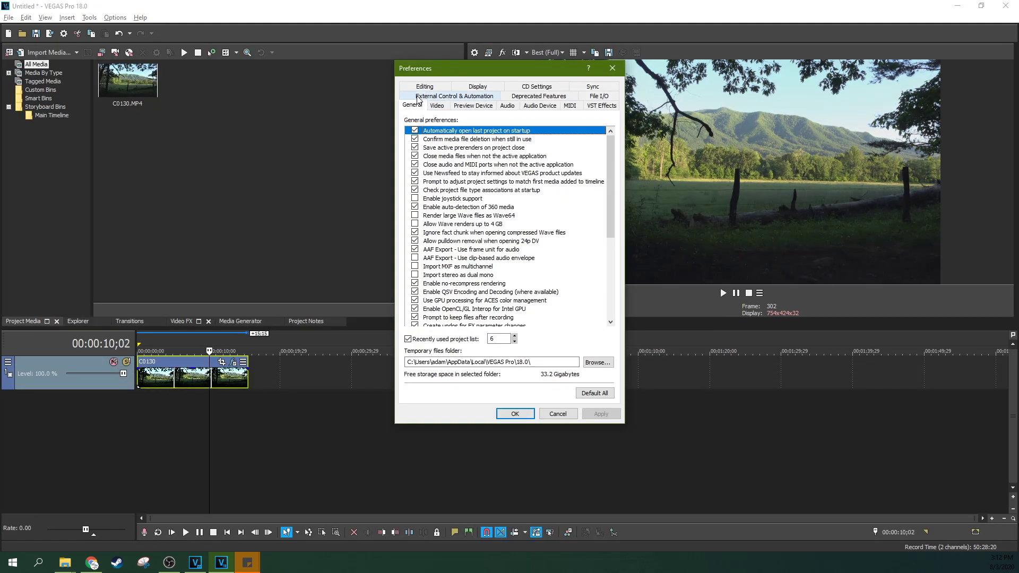
pyautogui.click(612, 68)
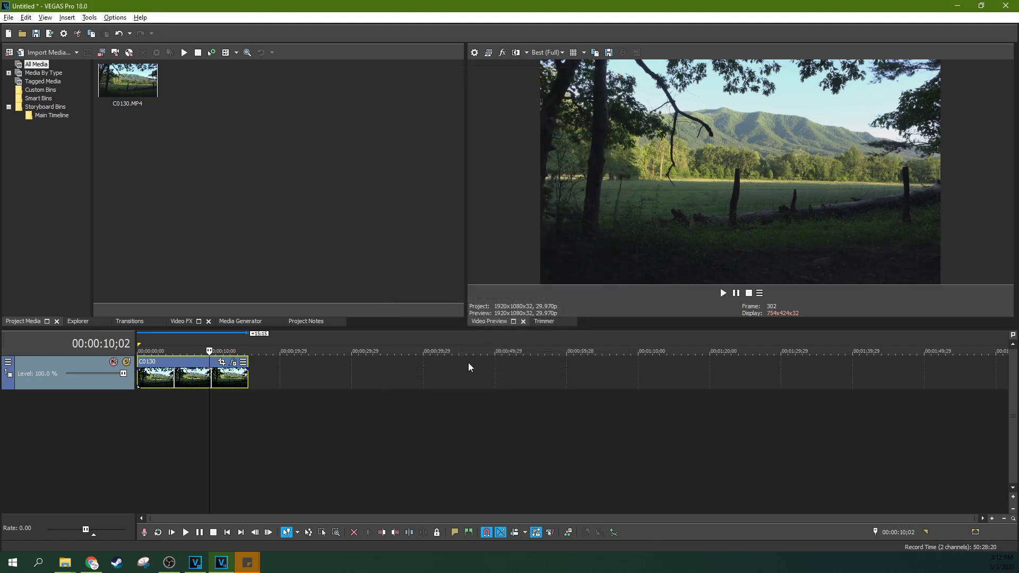
pyautogui.moveTo(462, 332)
pyautogui.mouseDown()
pyautogui.moveTo(462, 352)
pyautogui.moveTo(462, 342)
pyautogui.mouseUp()
# Apply the Black Bar Fill Background Maximum Blur preset to the vertical clip.
pyautogui.click(90, 17)
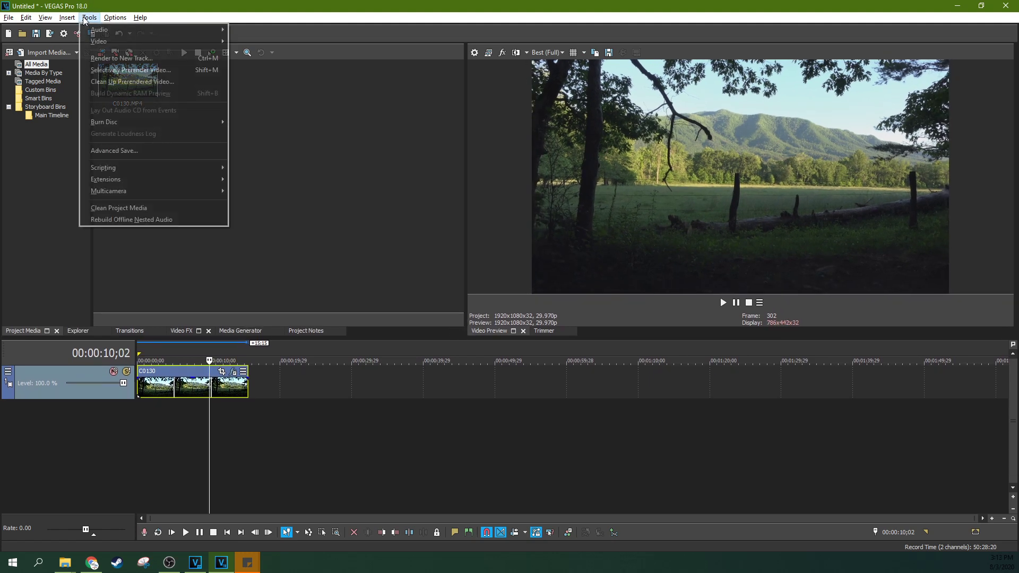
pyautogui.moveTo(109, 16)
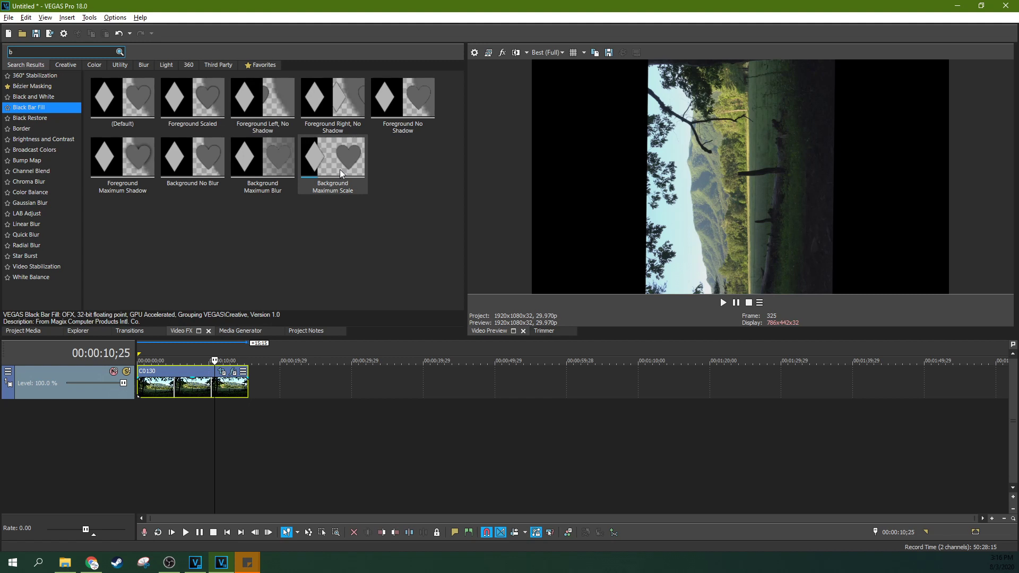
pyautogui.moveTo(262, 174); pyautogui.dragTo(215, 385)
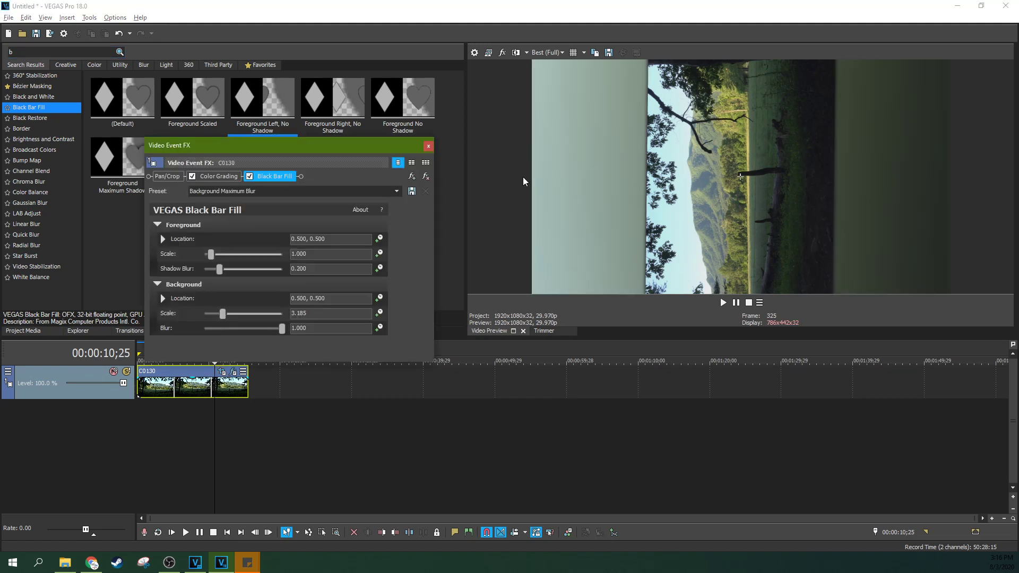
# Switch to the Foreground No Shadow fill and raise Foreground Scale to 1.110.
pyautogui.click(425, 176)
pyautogui.click(429, 146)
pyautogui.moveTo(403, 106); pyautogui.dragTo(189, 385)
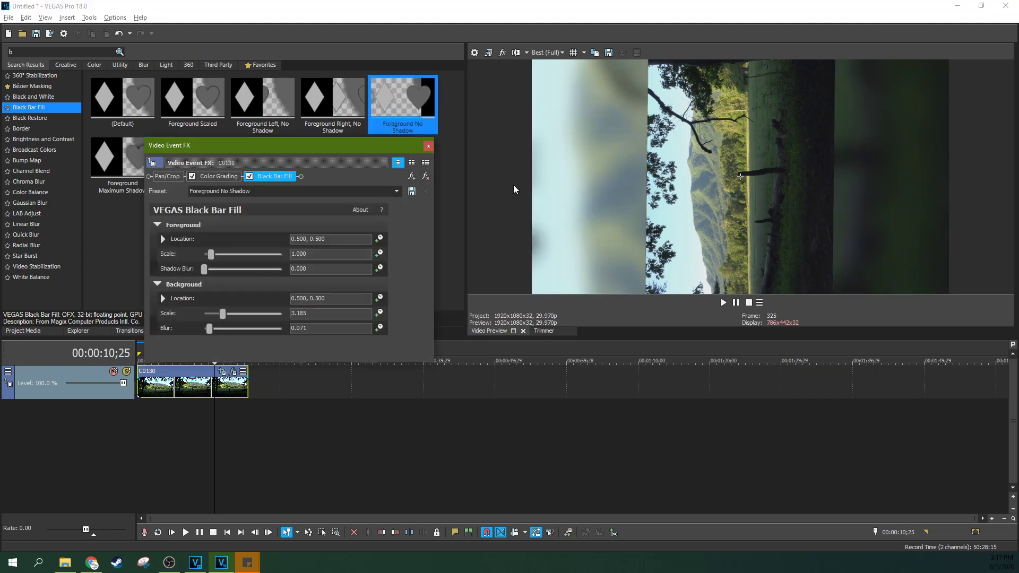
pyautogui.moveTo(211, 254); pyautogui.dragTo(214, 258)
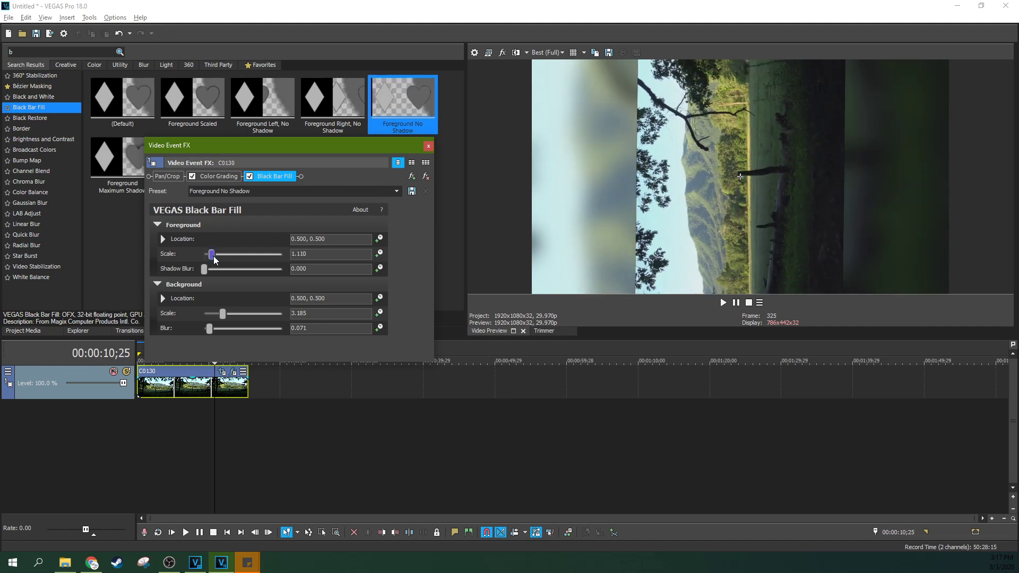
pyautogui.click(428, 146)
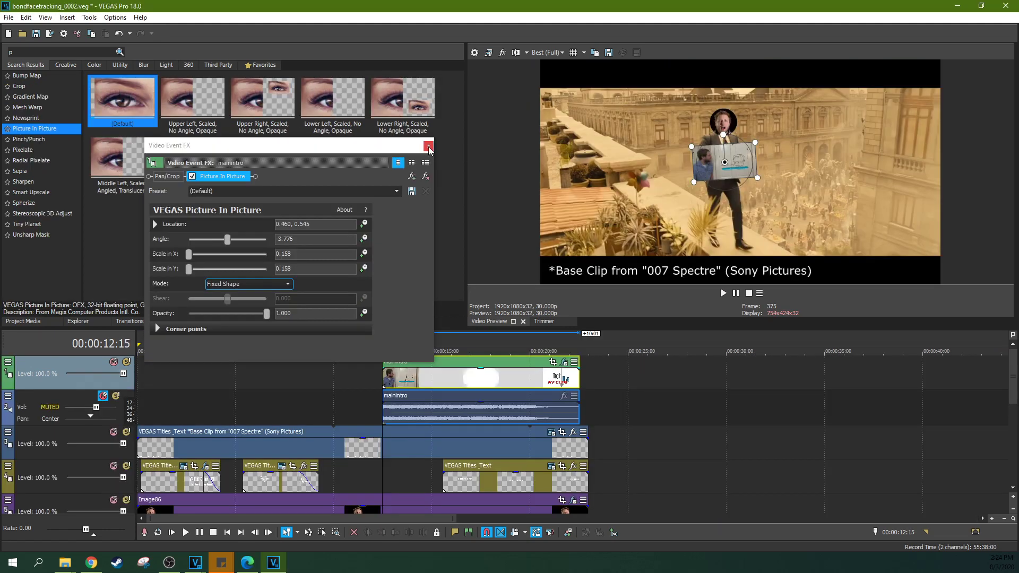
# Start Motion Tracking on the Image86 clip and move its panel off the preview.
pyautogui.click(429, 146)
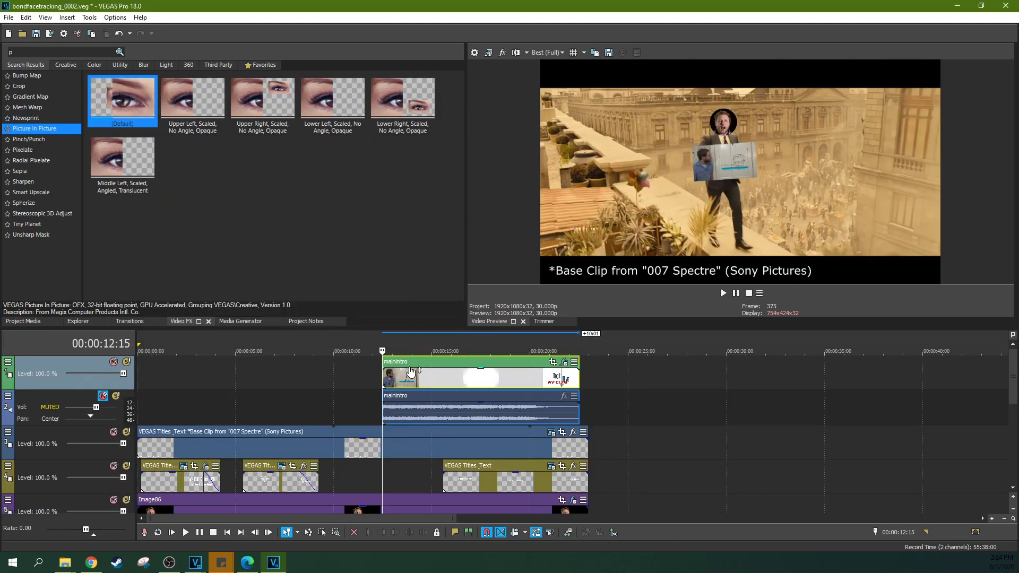
pyautogui.click(384, 506)
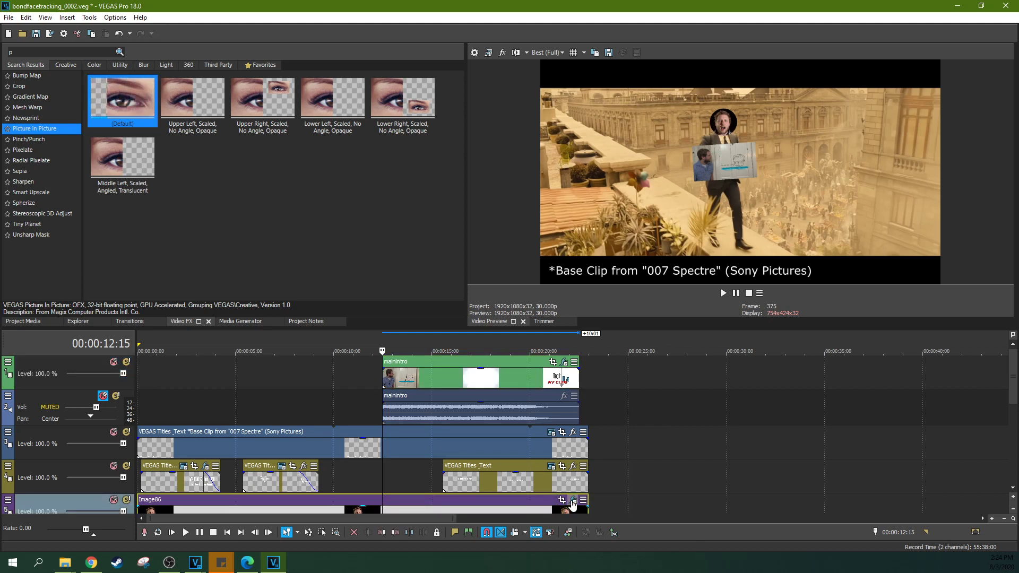
pyautogui.rightClick(383, 505)
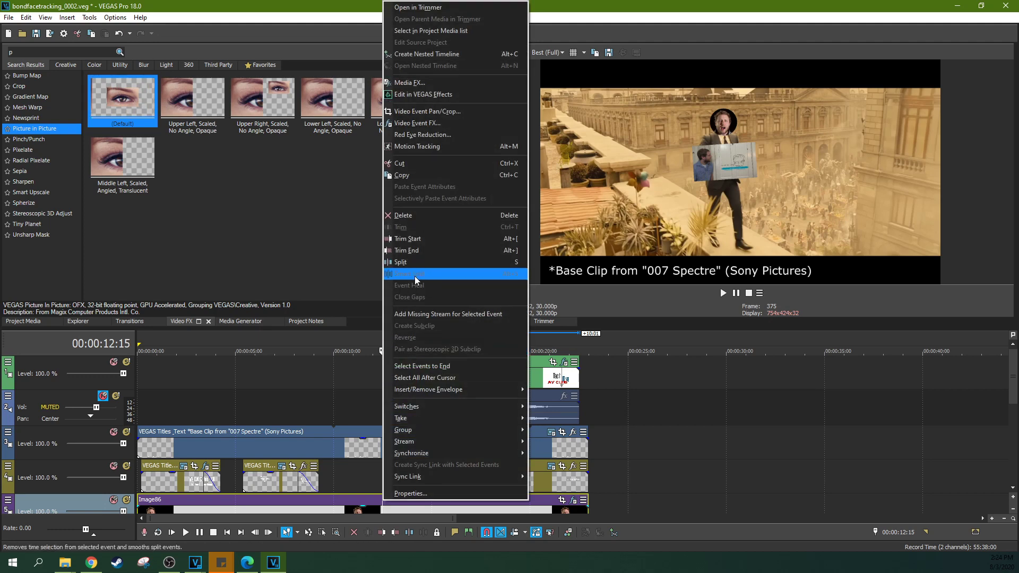
pyautogui.click(422, 146)
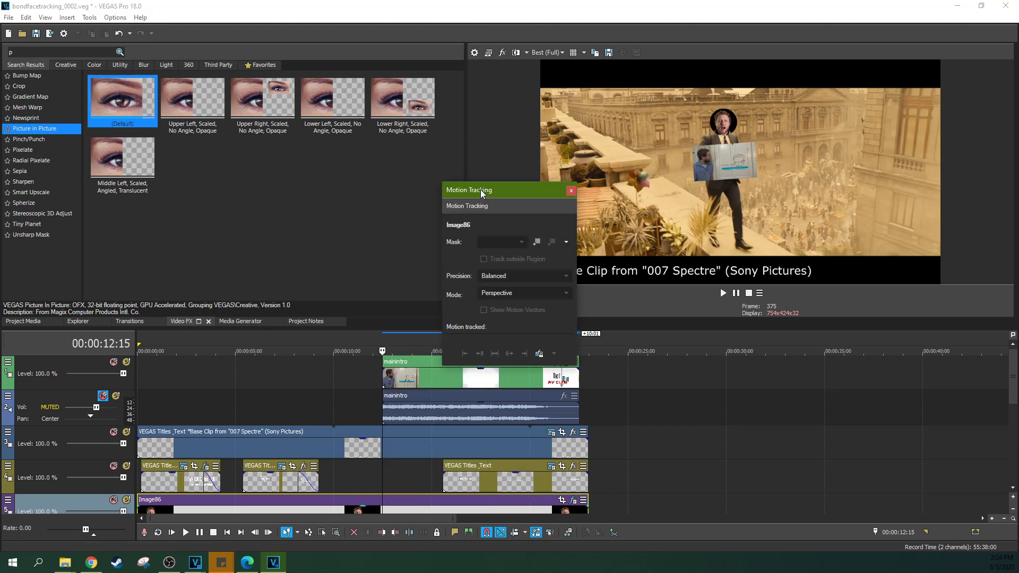
pyautogui.moveTo(482, 192); pyautogui.dragTo(309, 164)
pyautogui.click(386, 508)
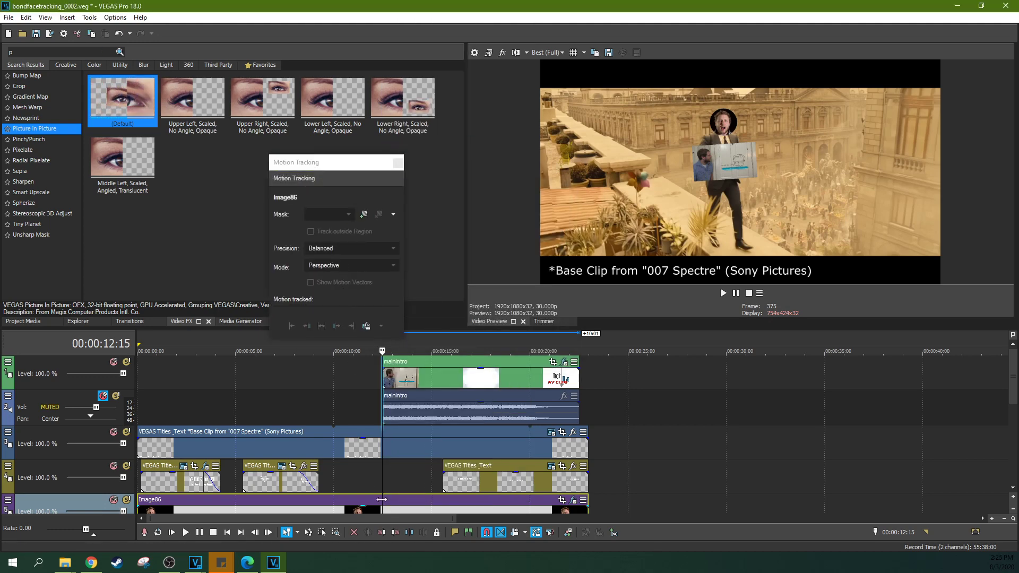
pyautogui.click(367, 327)
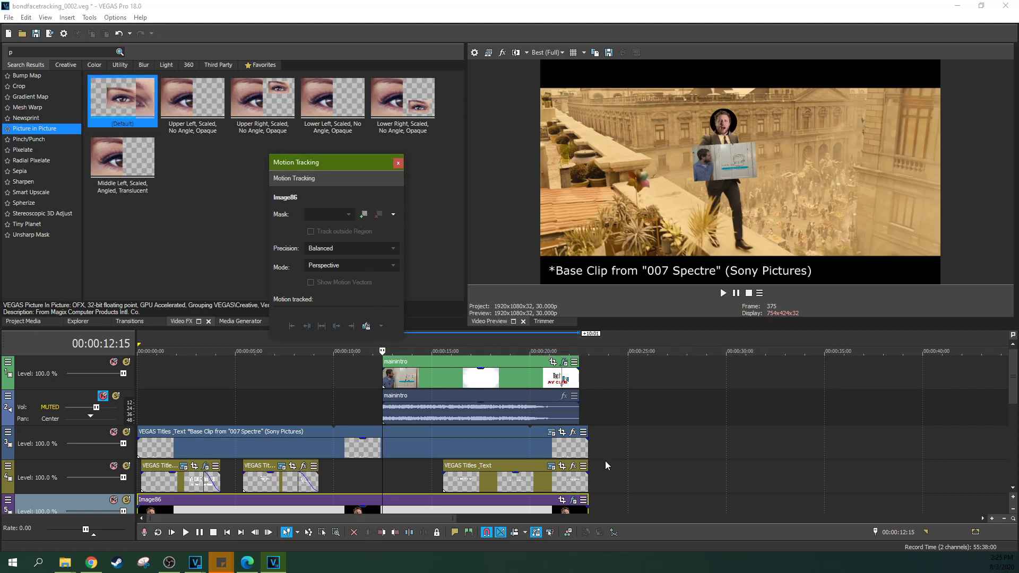
pyautogui.moveTo(1012, 374); pyautogui.dragTo(1012, 425)
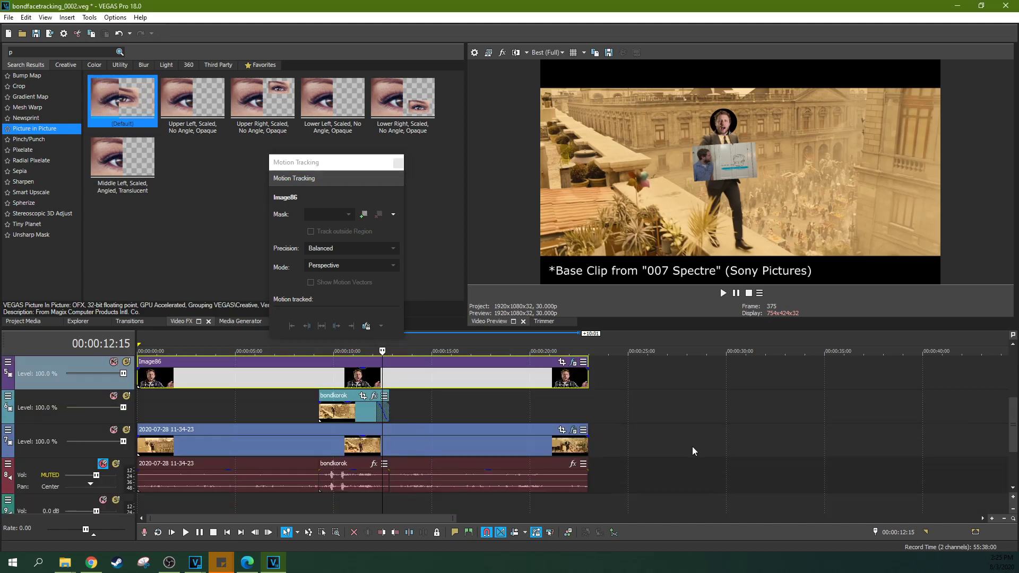
pyautogui.click(386, 450)
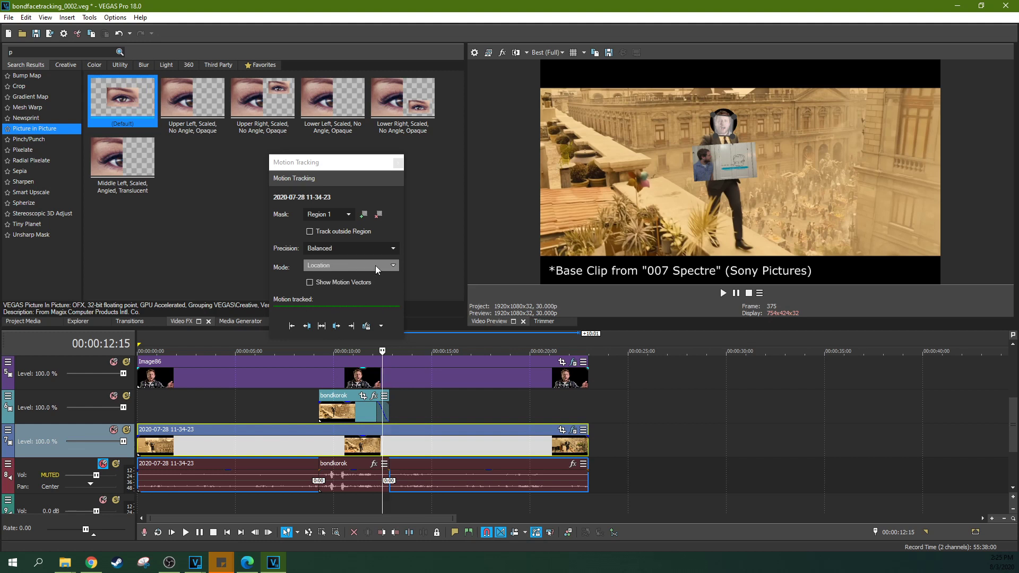
pyautogui.click(370, 330)
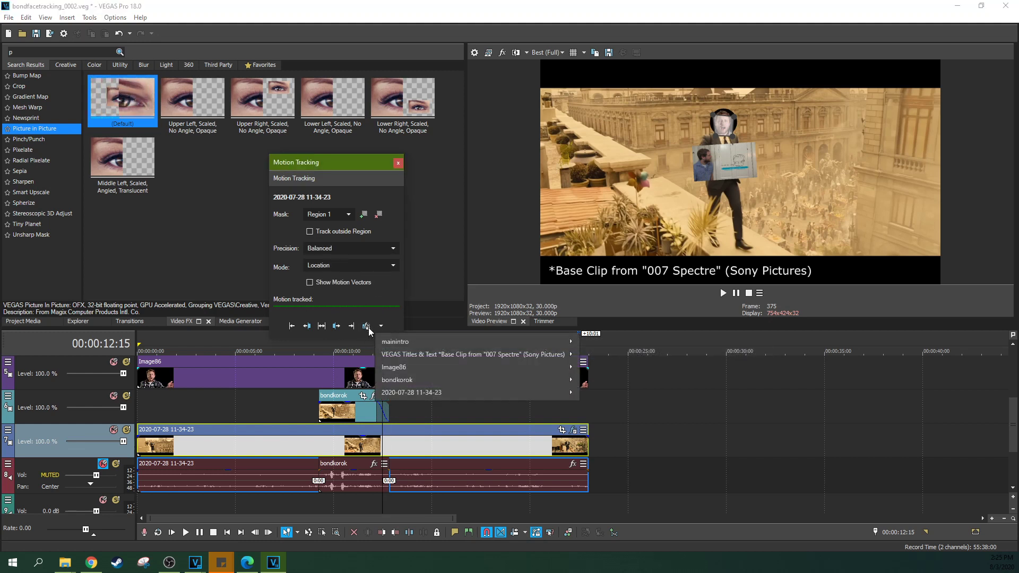
pyautogui.click(336, 347)
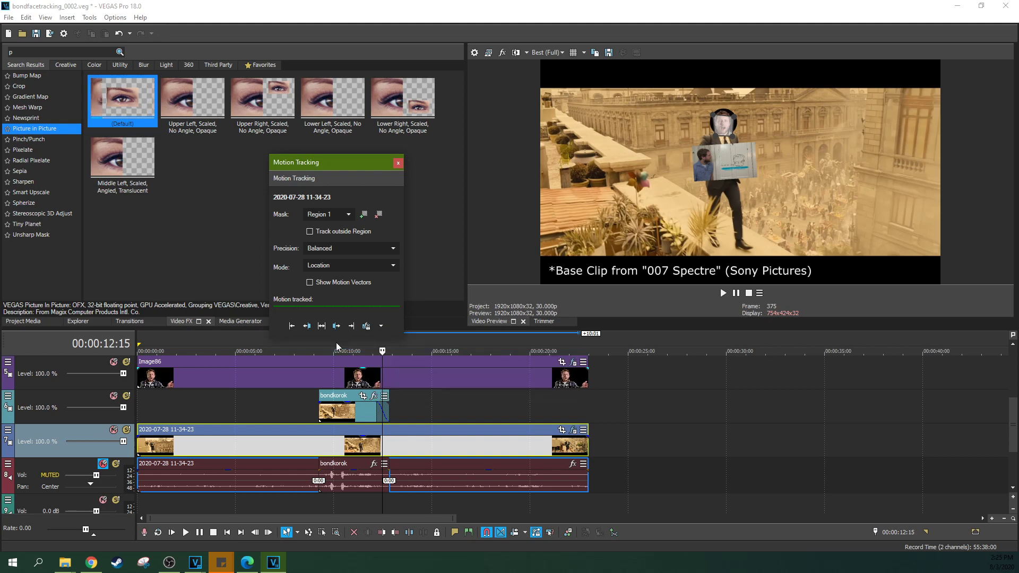